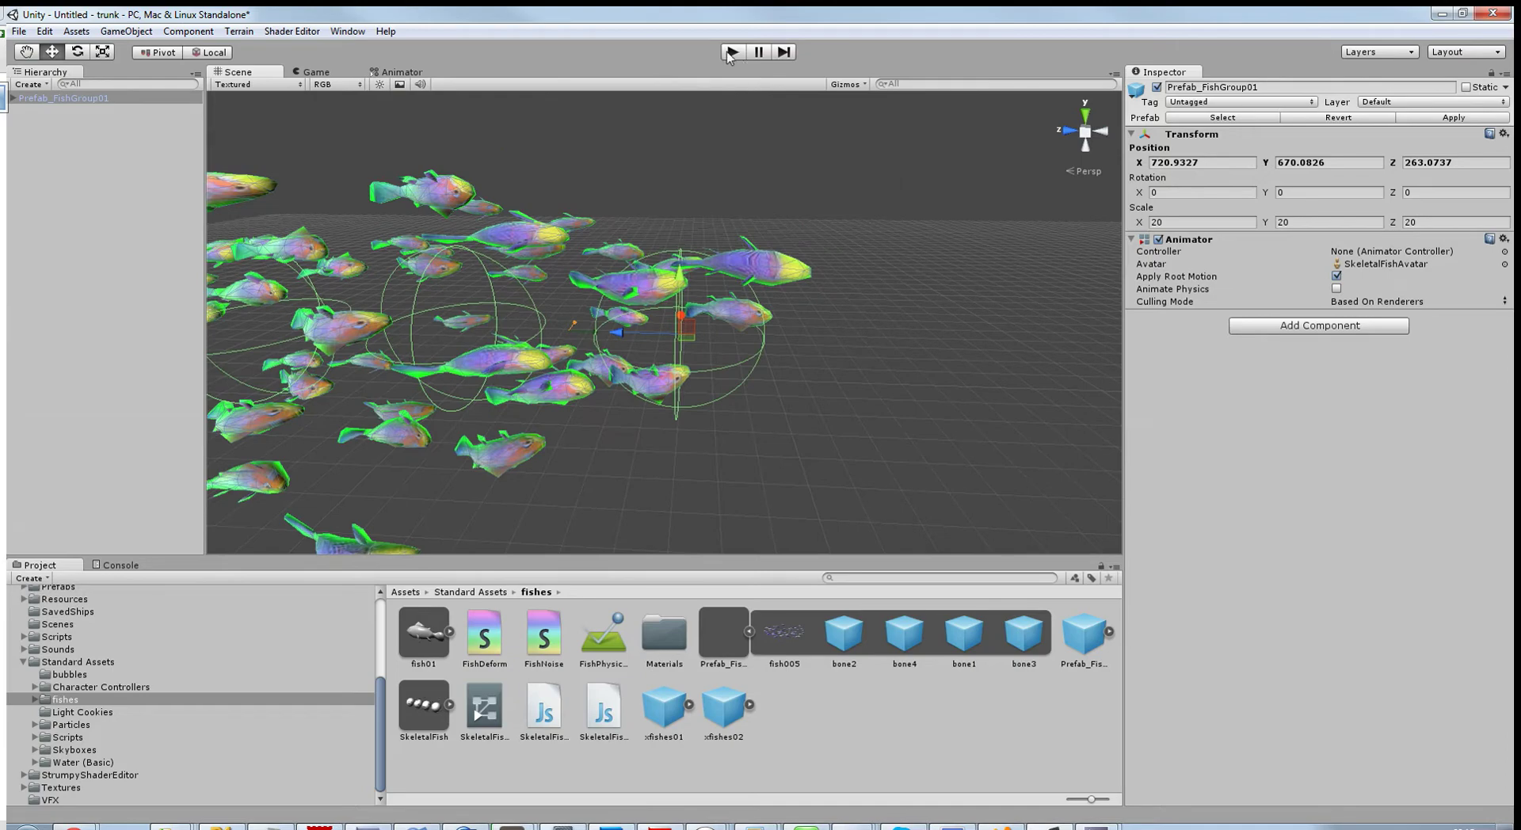
Run the scene in play mode, return to the Scene view and expand Prefab_FishGroup01 to list its bones
left_click(729, 52)
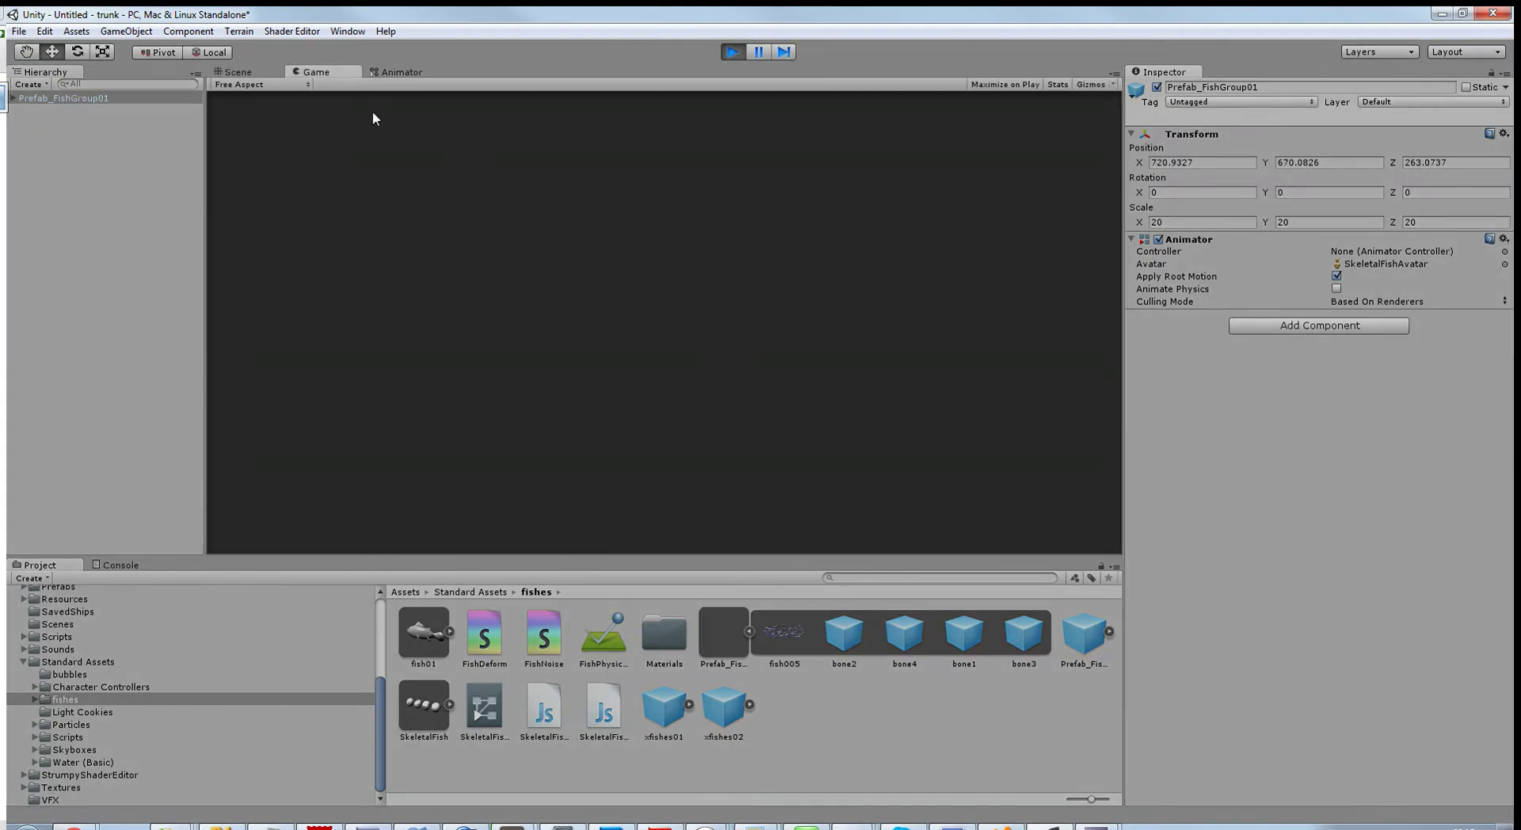
left_click(236, 72)
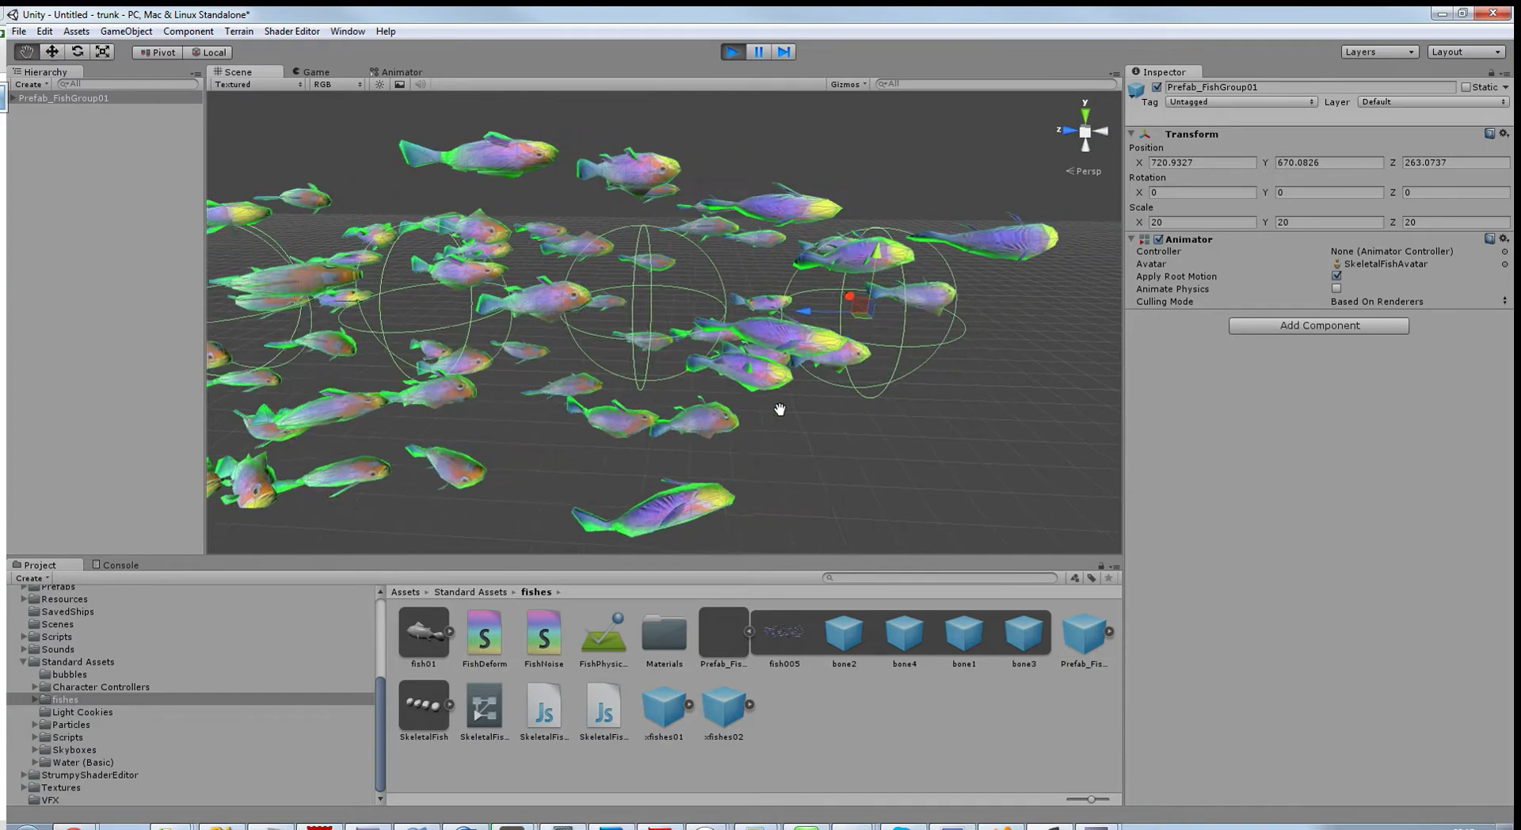
left_click(13, 97)
left_click(48, 98)
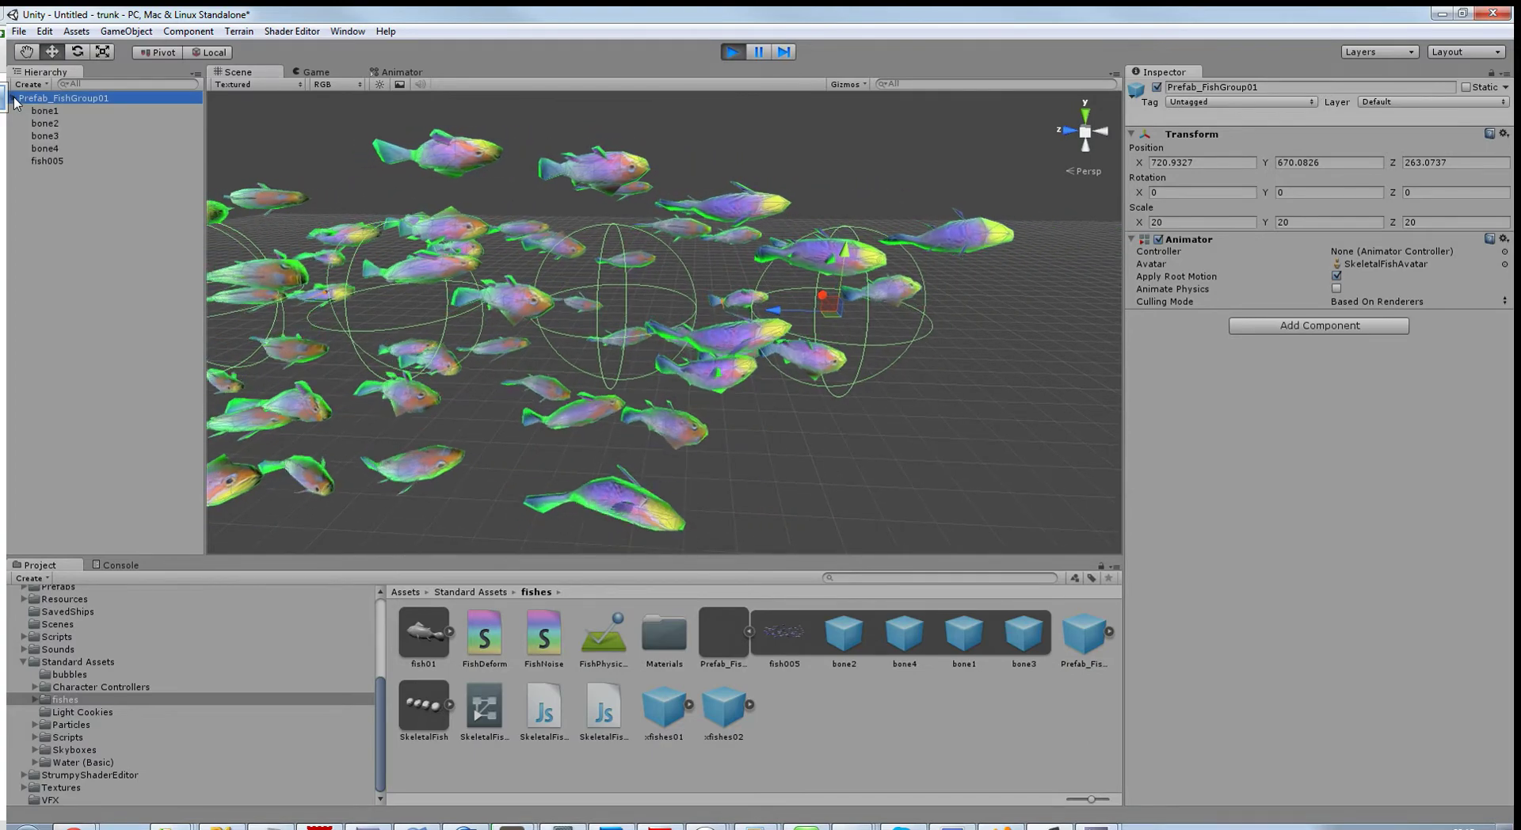
Inspect Prefab_FishGroup01's scale values, and expand the Skeletal Fish Force script settings of bone1
left_click(1196, 222)
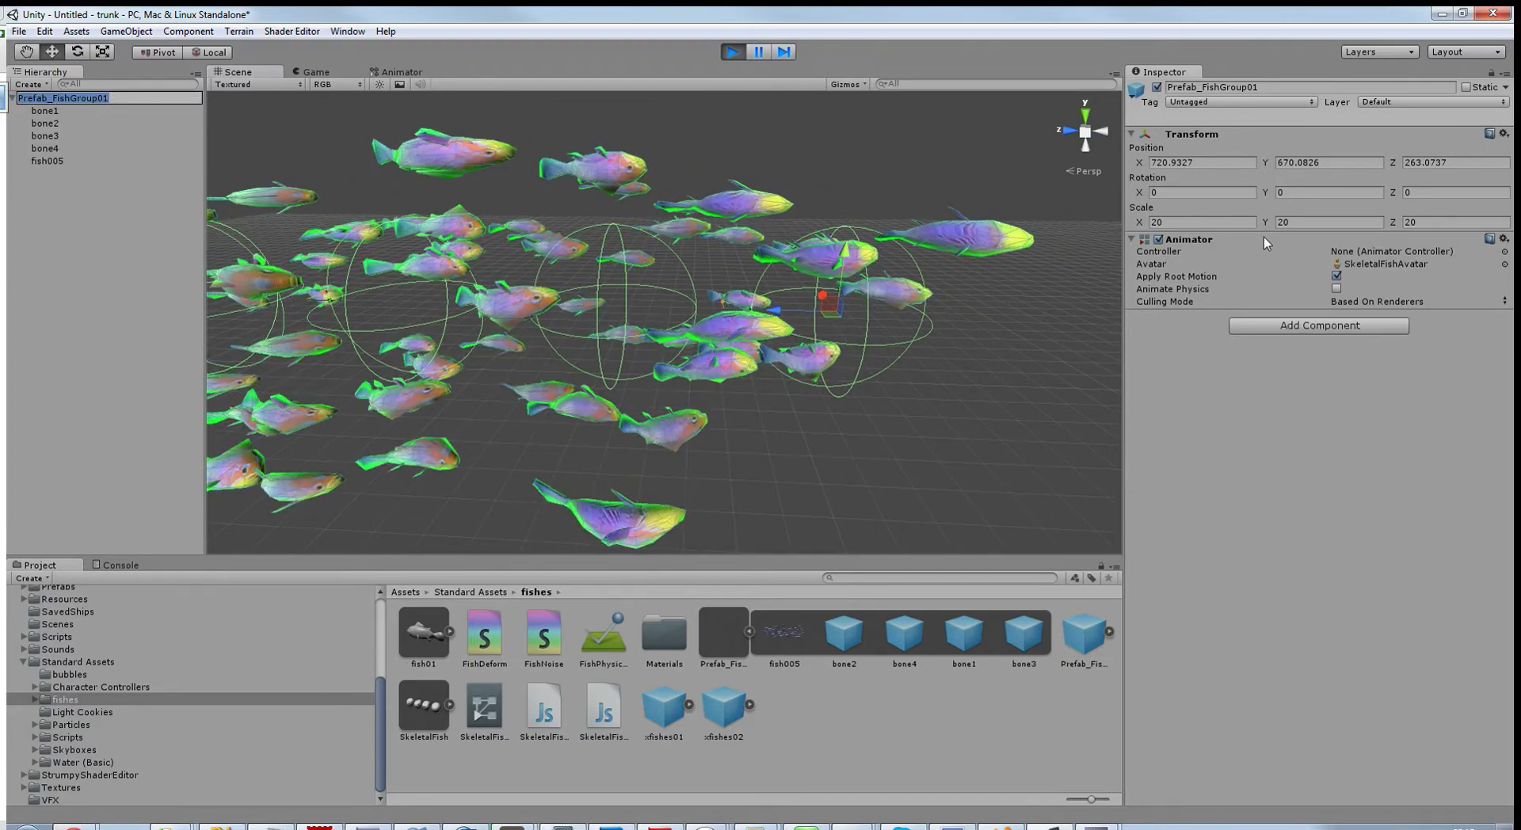
left_click_drag(1301, 222, 1260, 222)
left_click_drag(1426, 222, 1385, 221)
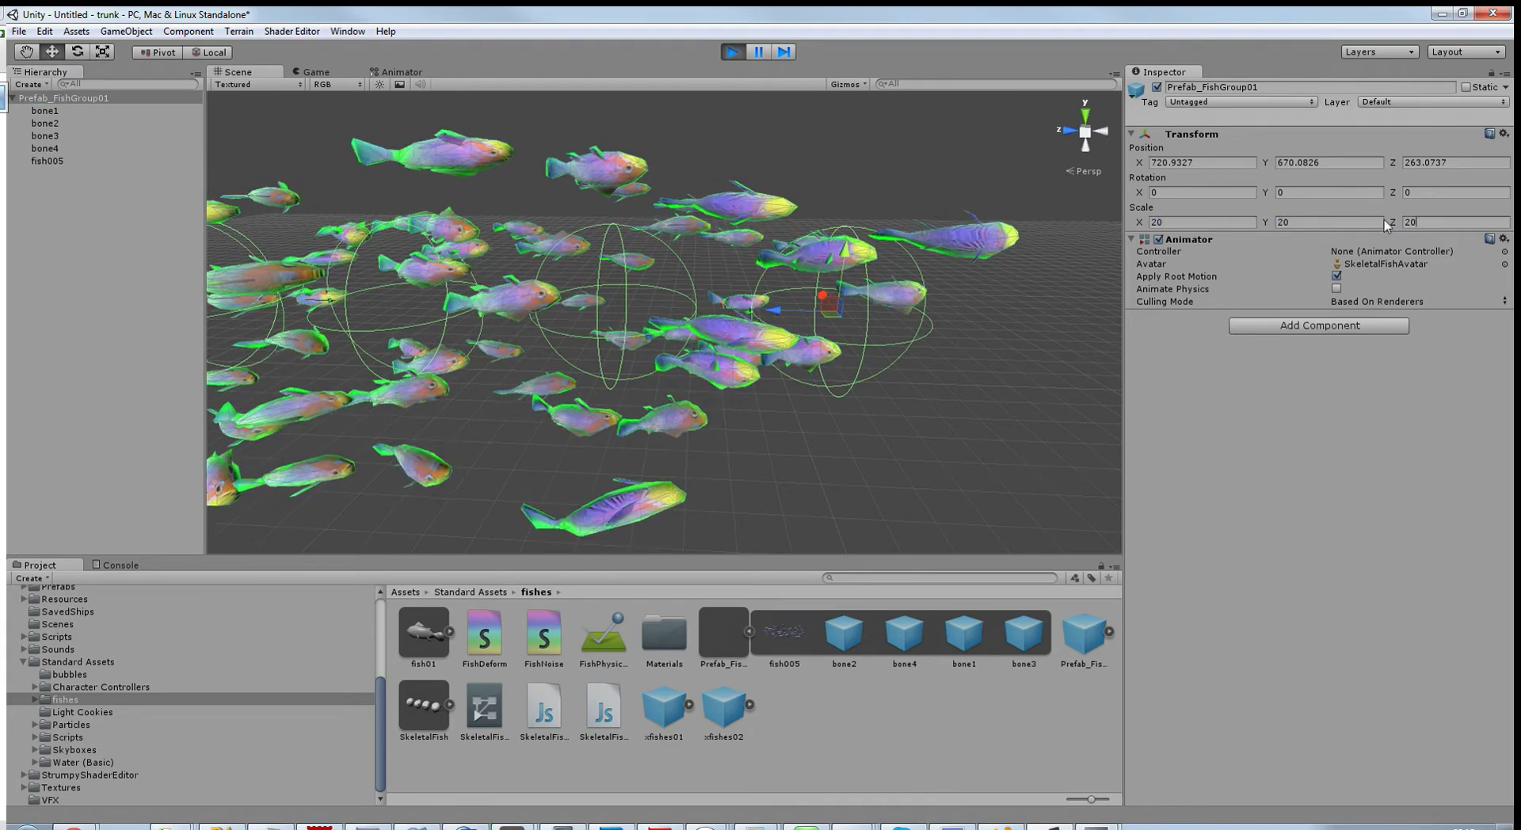
left_click(44, 110)
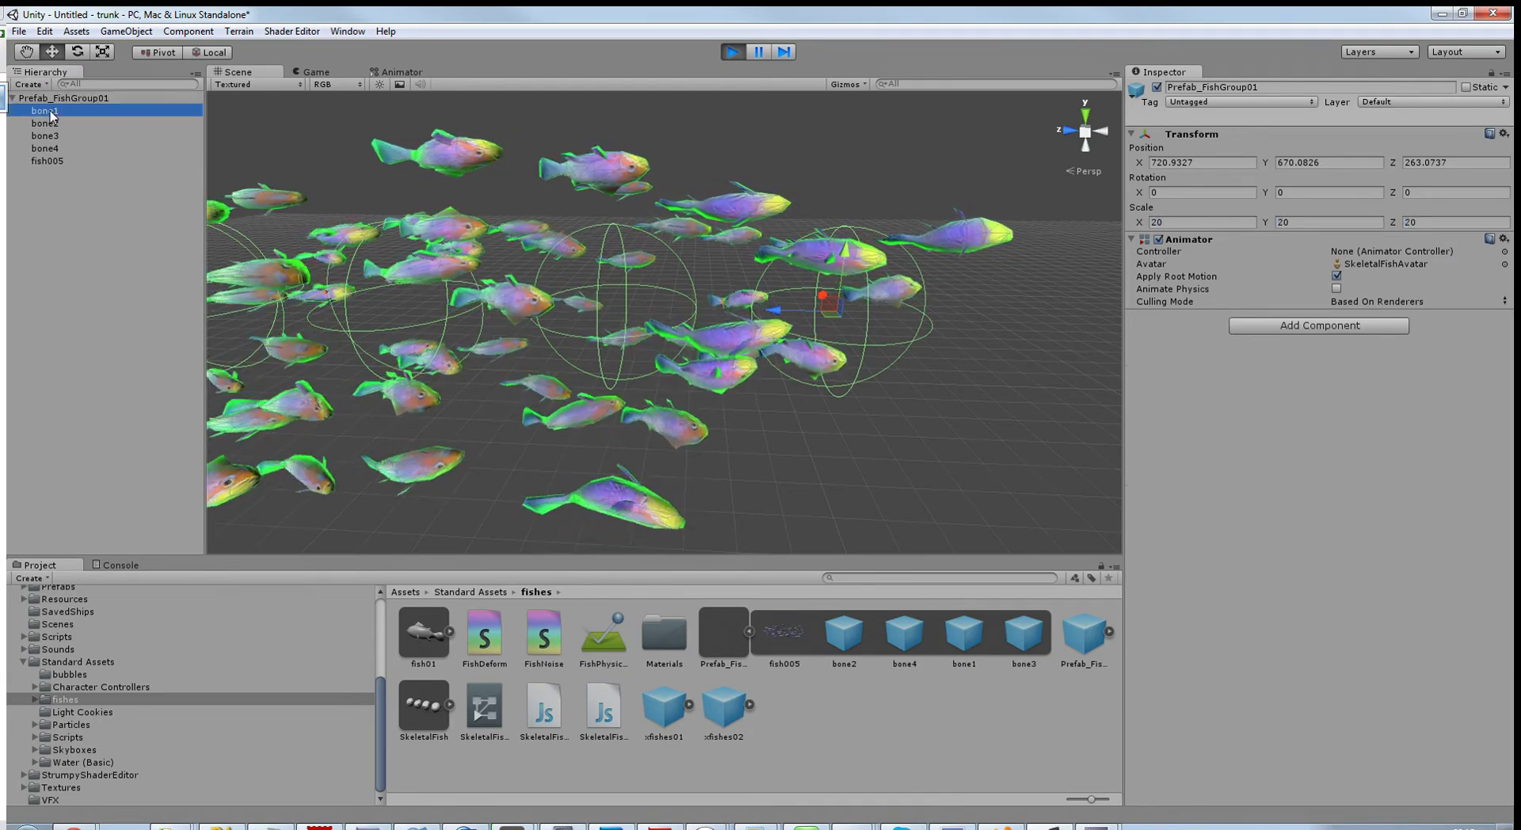
left_click(1220, 493)
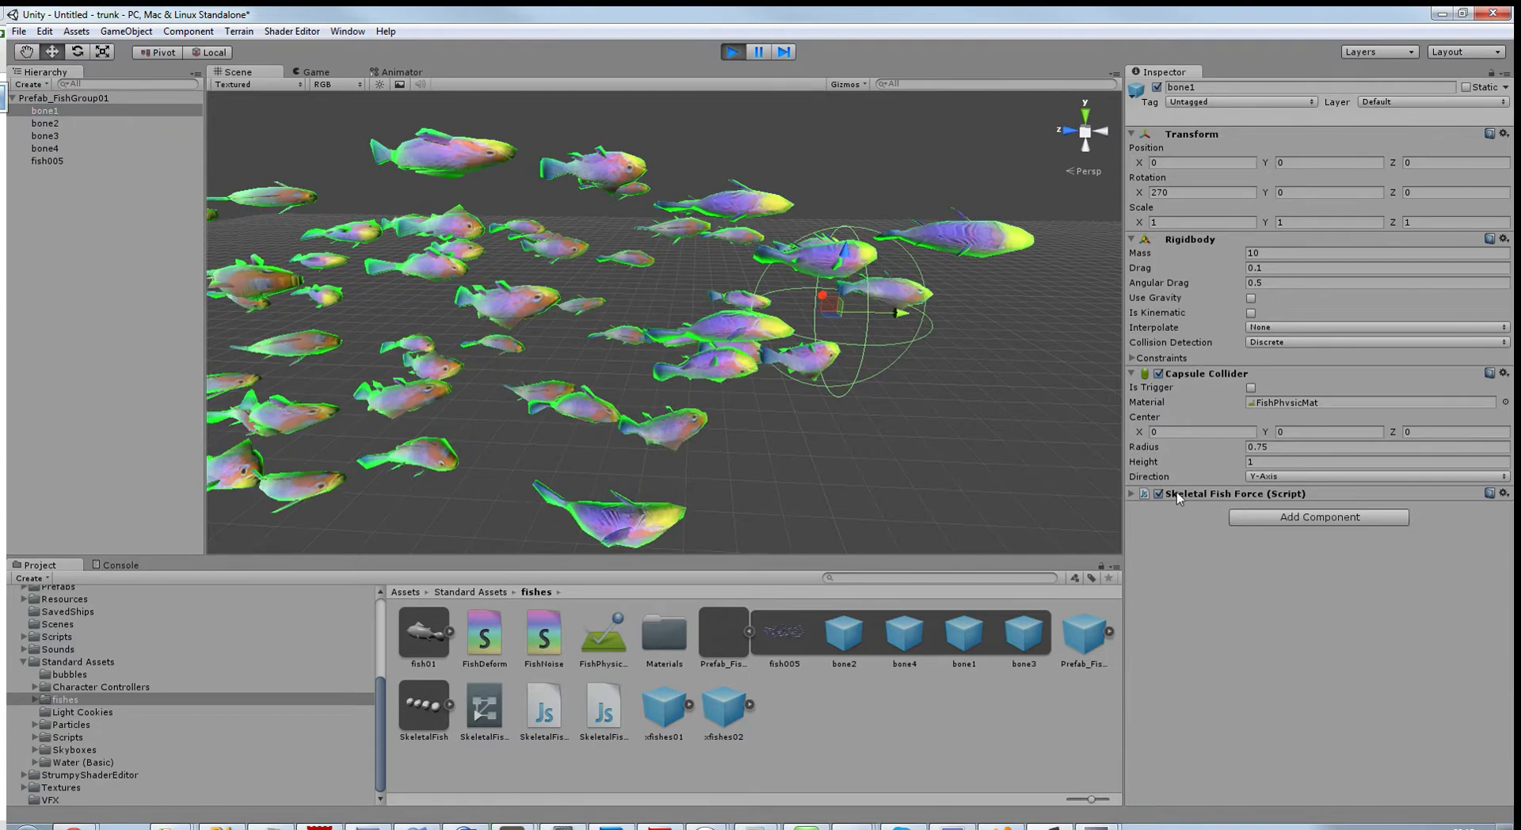
left_click(1226, 493)
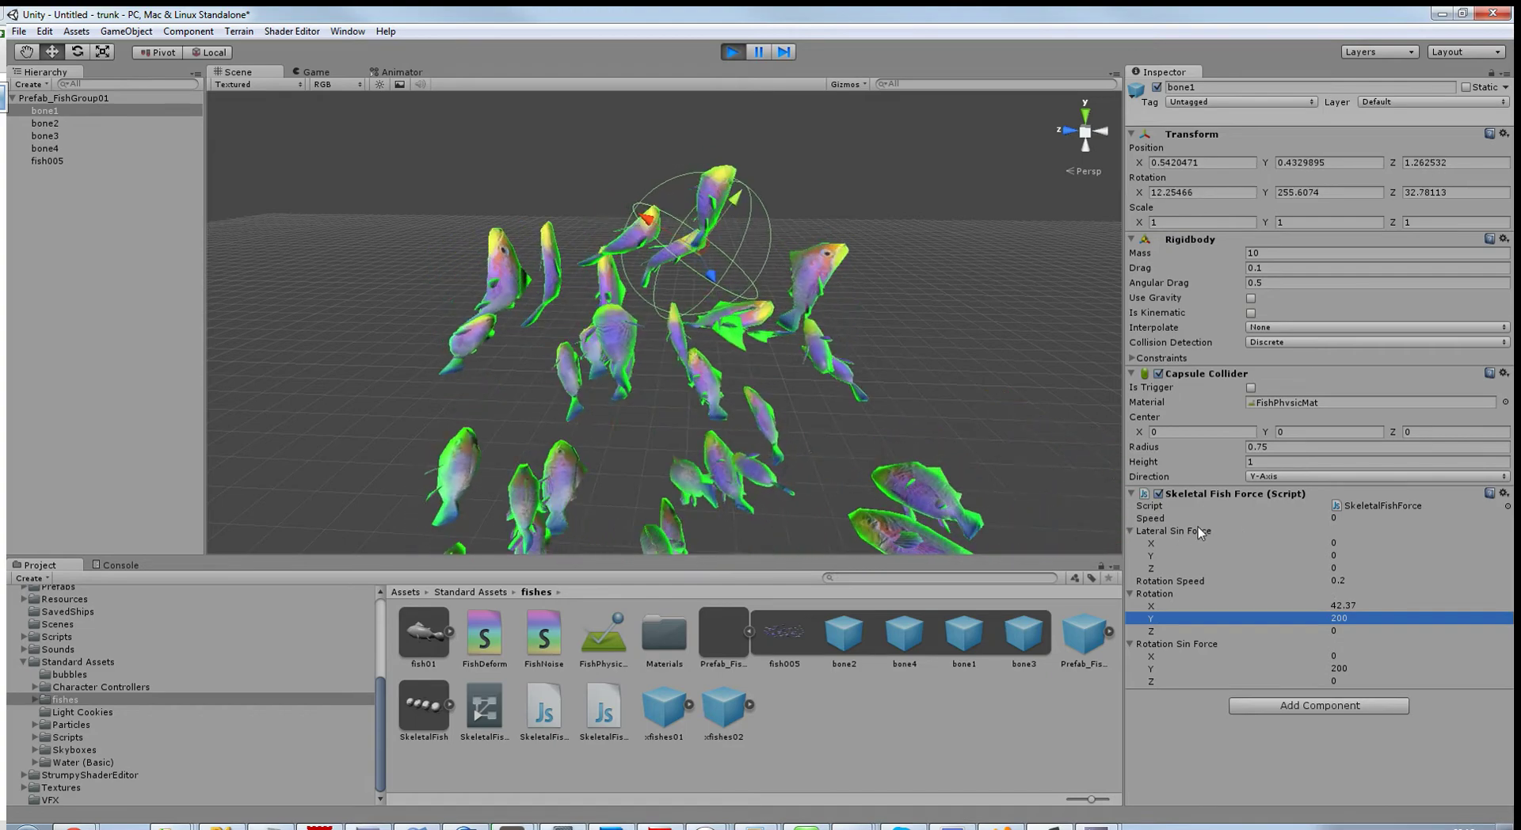
Raise bone1's Rotation Speed to 0.63 and its Speed to 111.96 in the Skeletal Fish Force script
mouse_move(1183, 584)
left_mouse_down()
mouse_move(1241, 591)
mouse_move(1195, 580)
left_mouse_up()
left_click_drag(1151, 519, 1067, 477)
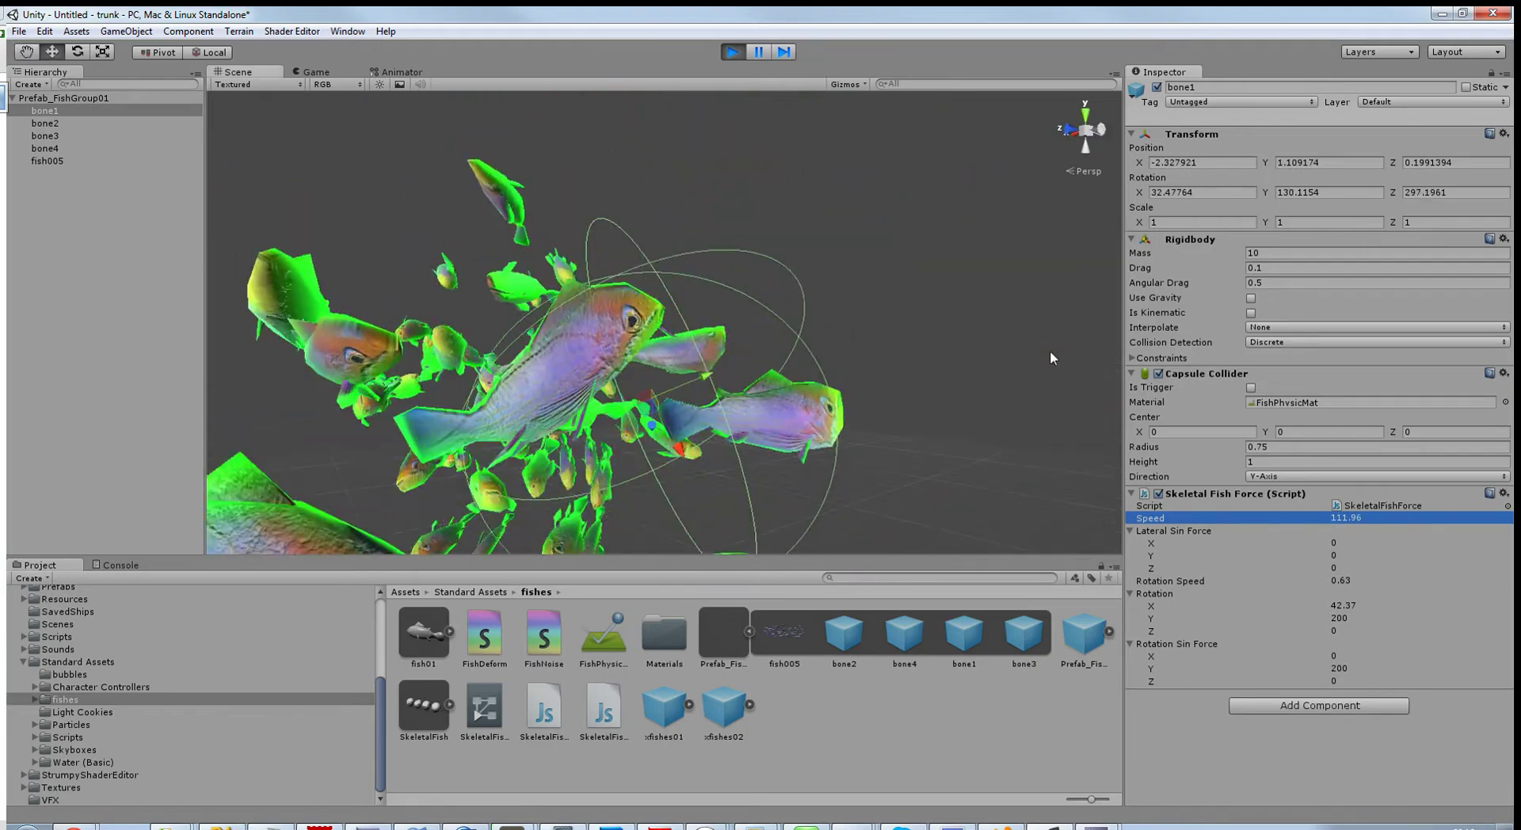
right_click_drag(1050, 363, 1118, 344)
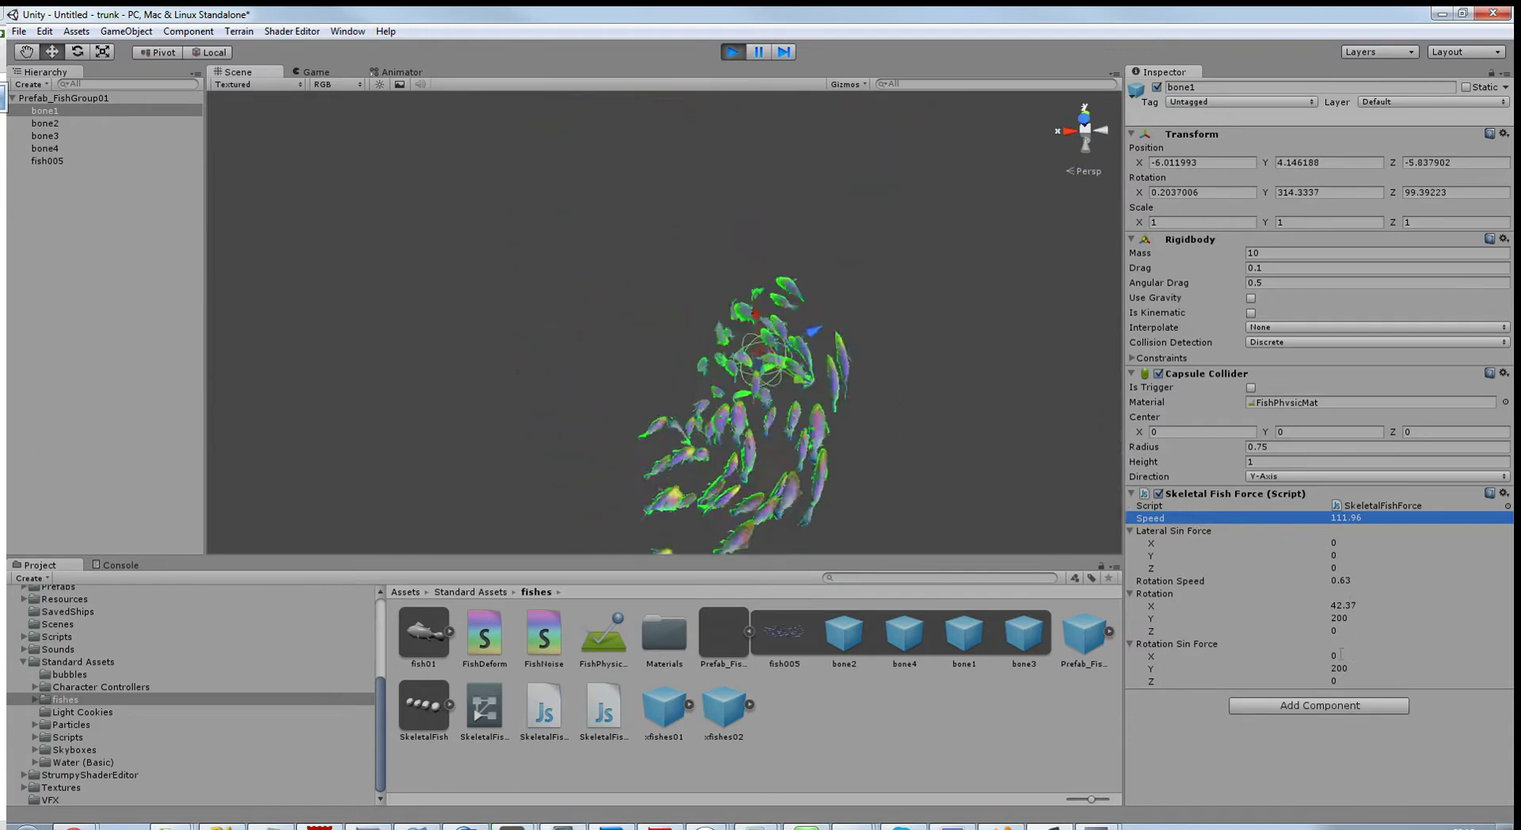
Set bone1's Rotation Speed to 0.2 and its Speed to 300 in the Skeletal Fish Force script
left_click(1276, 572)
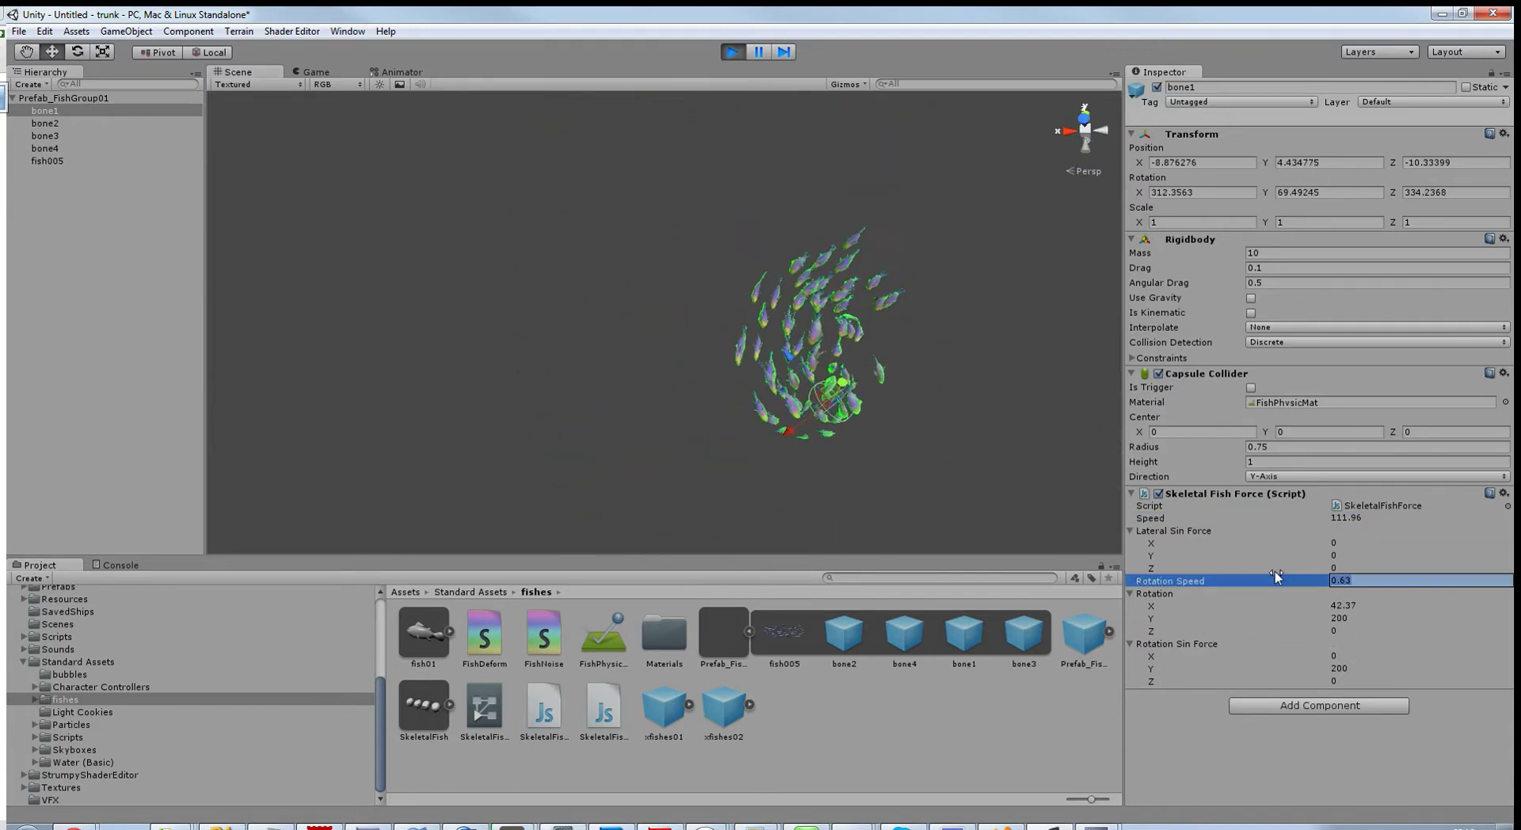
type("0.2")
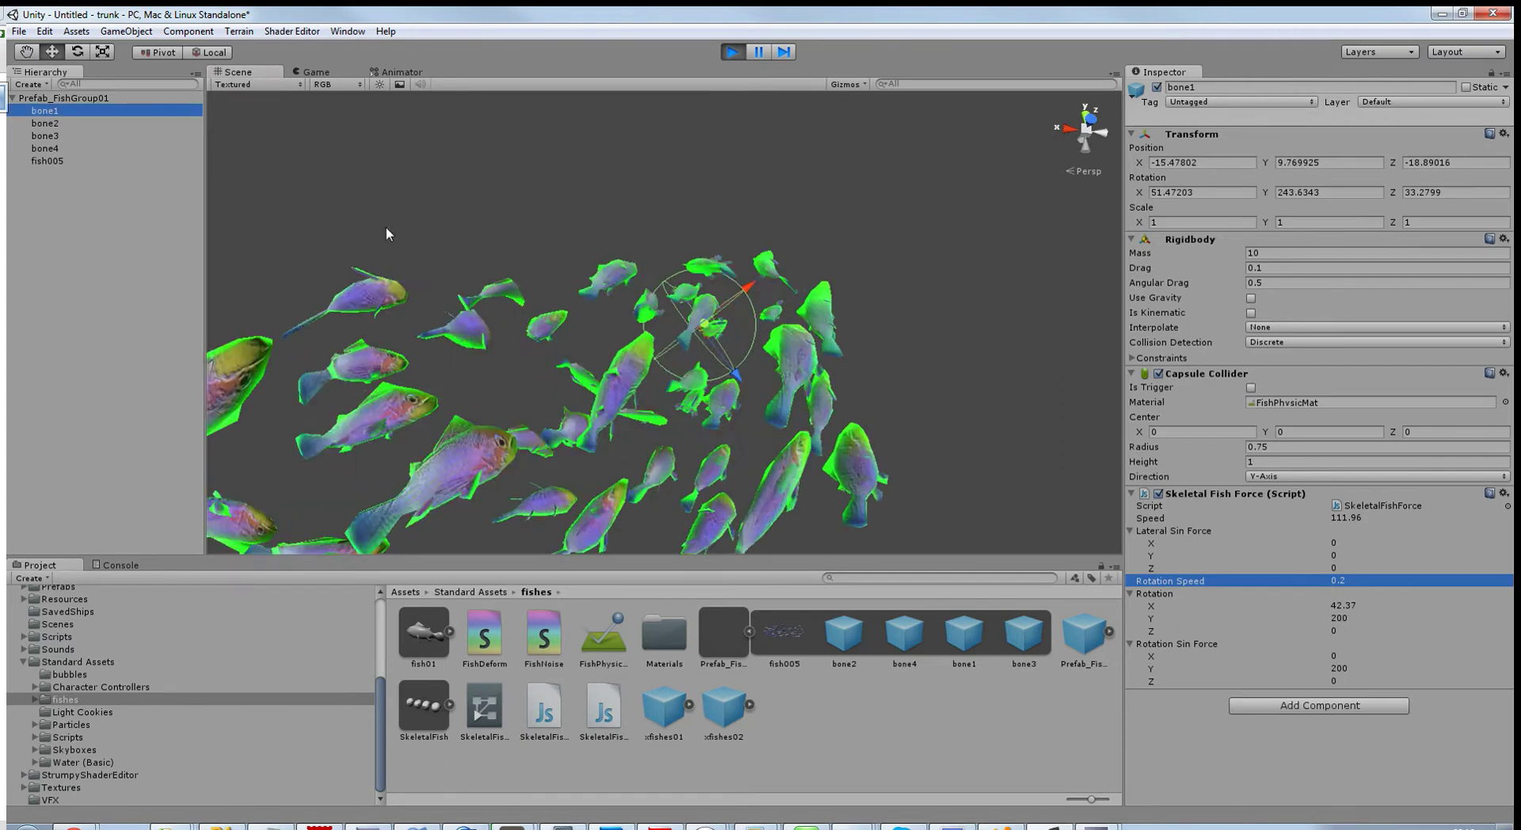
left_click(1357, 518)
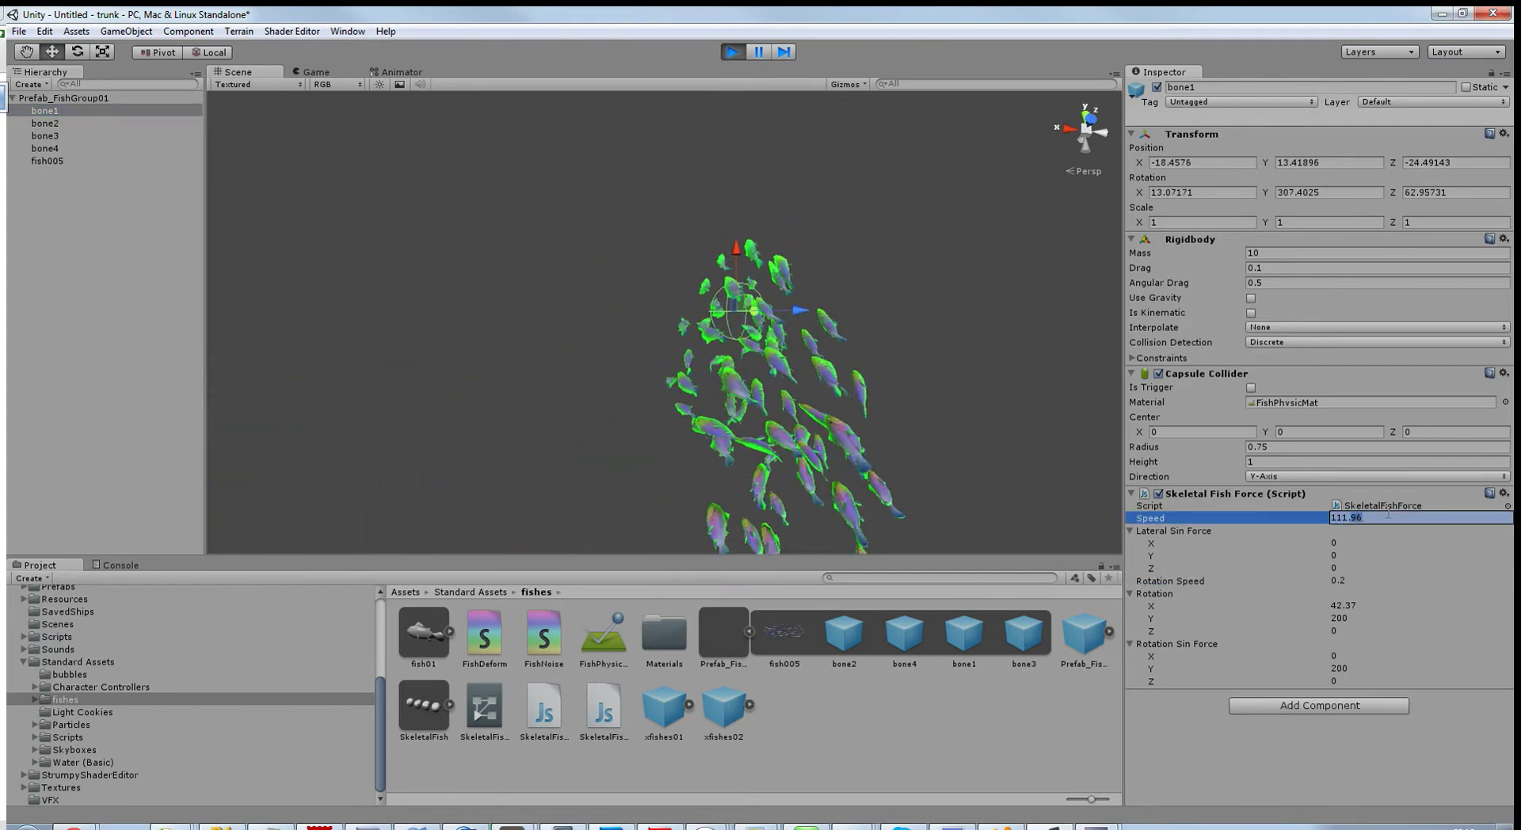
type("300")
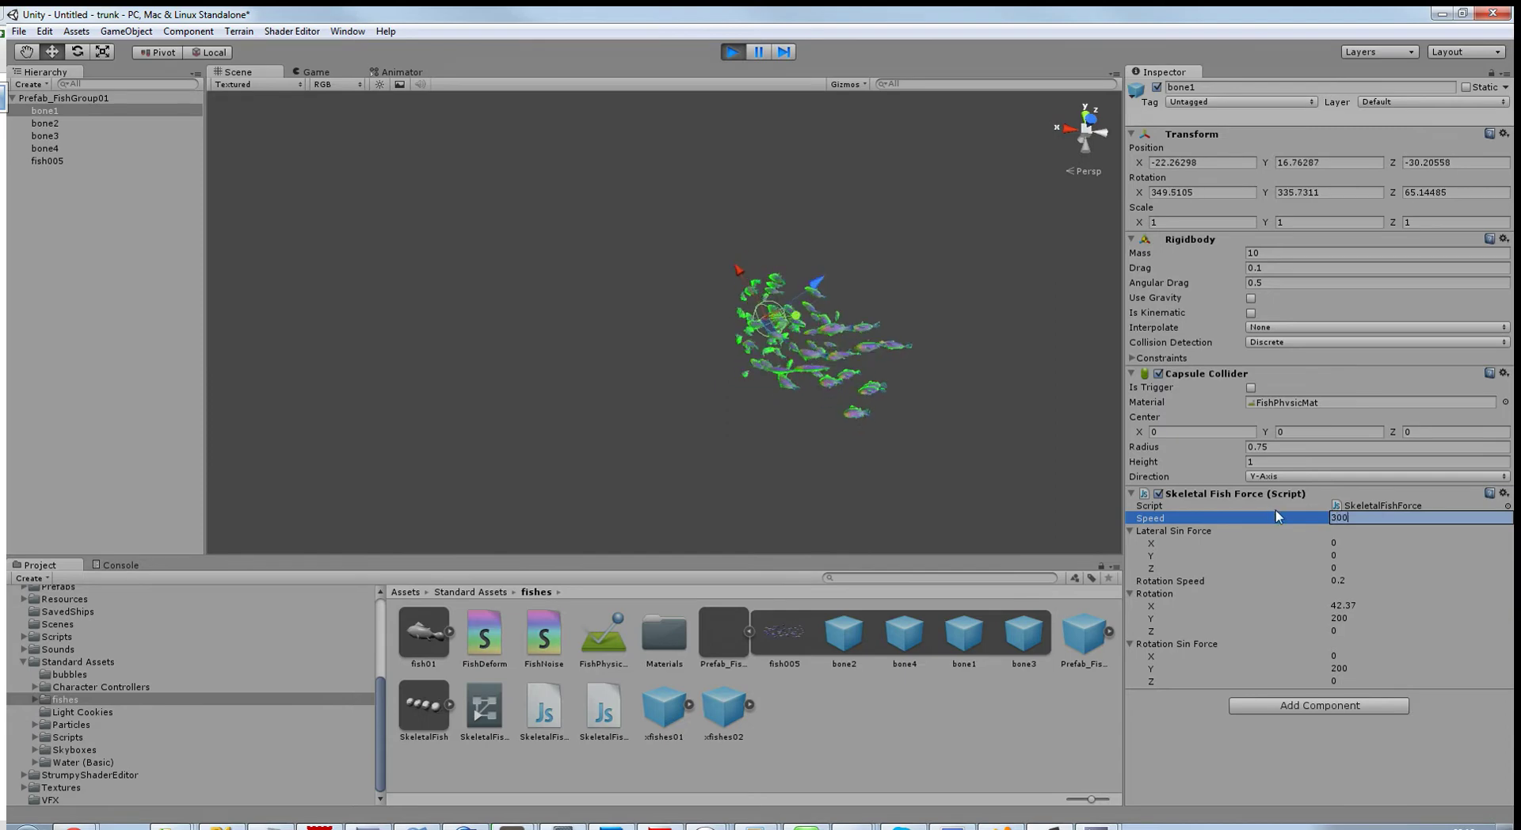
key("Return")
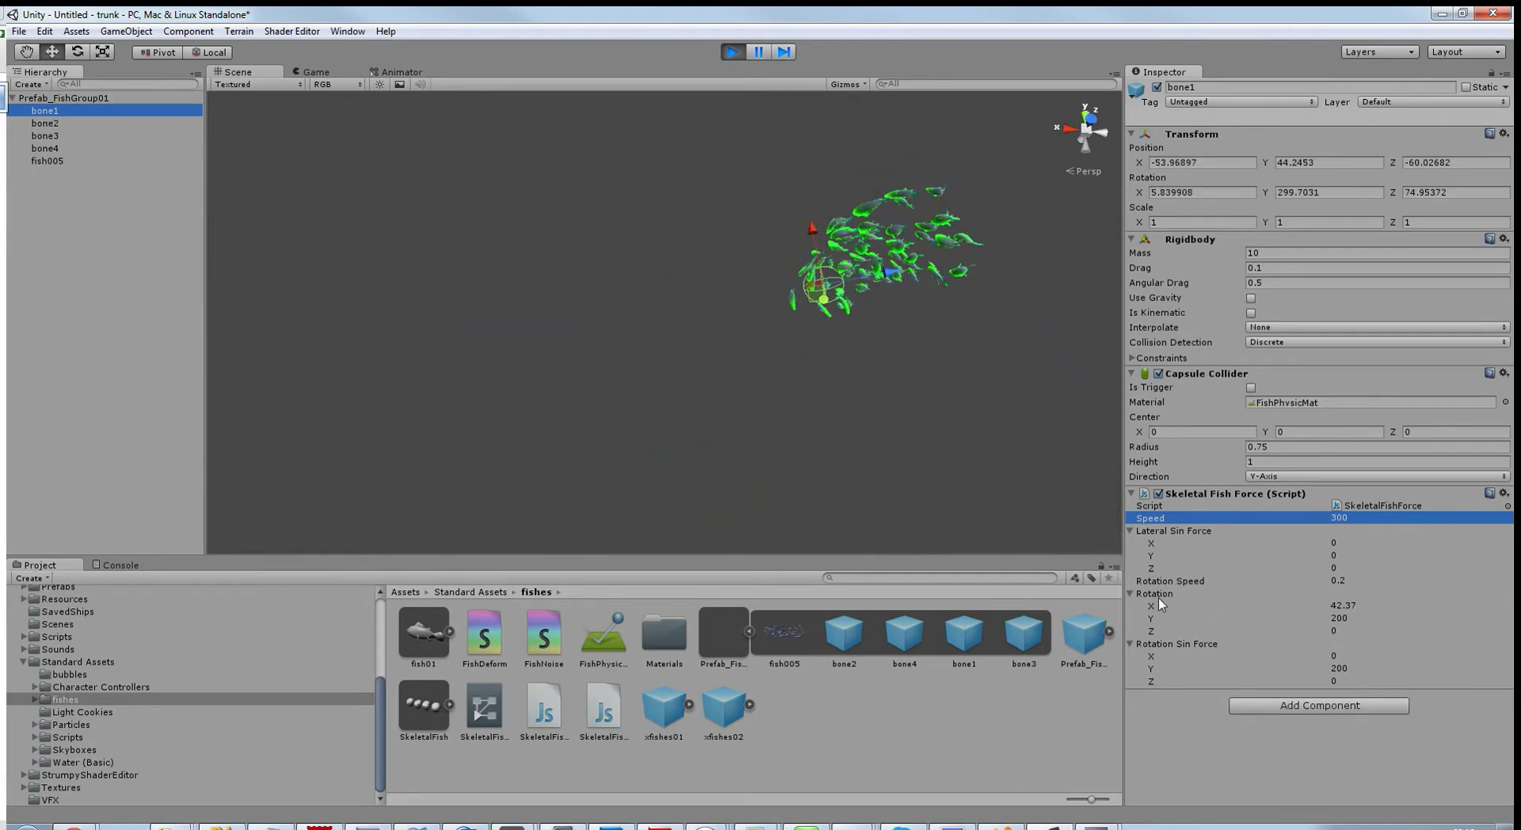
Set bone1's Speed to 100 and its Rotation X to 10, and frame bone1 to observe the school's motion
left_click(1170, 606)
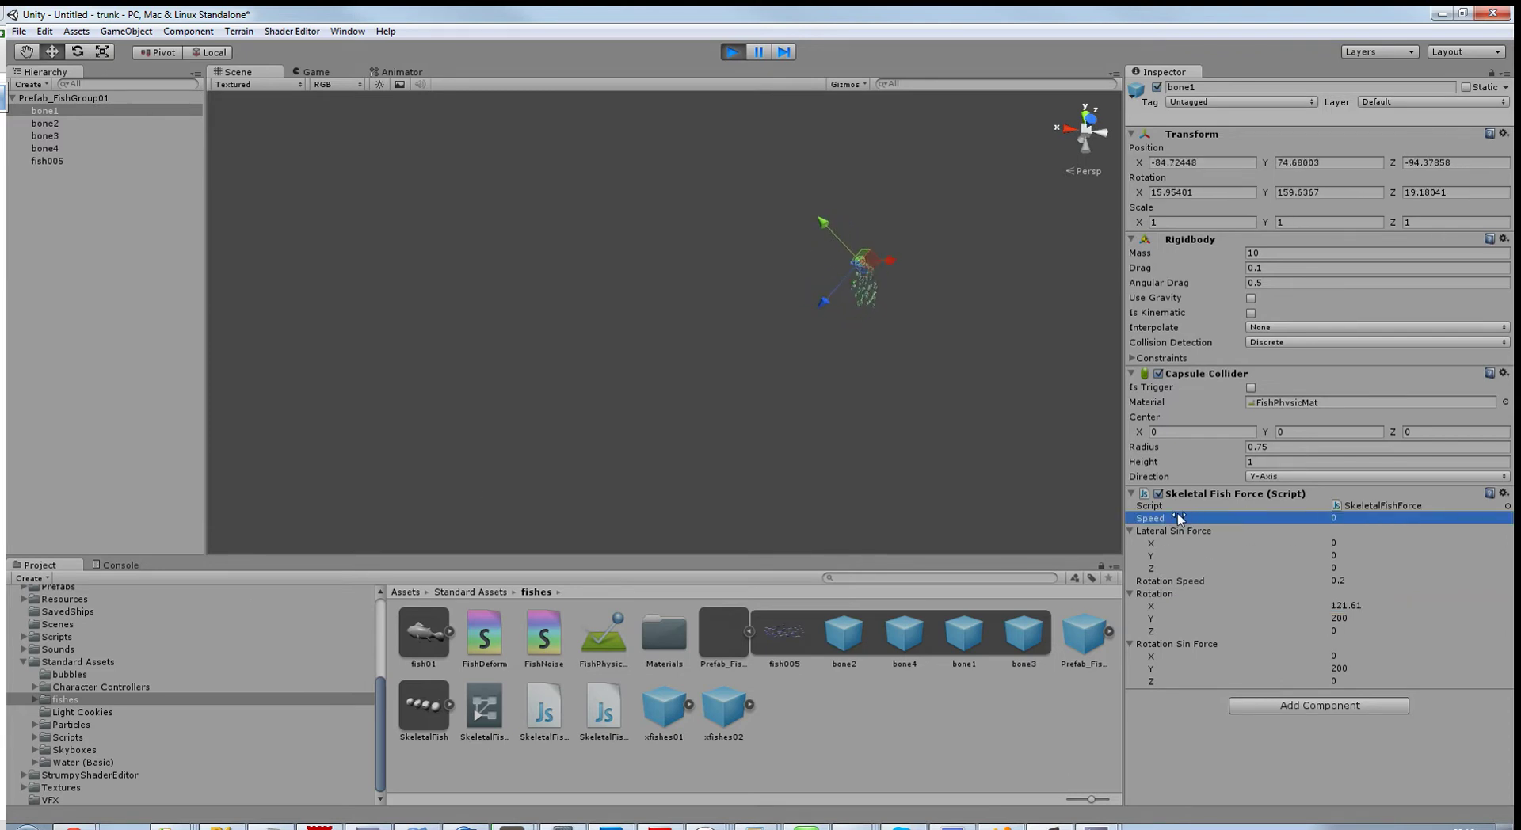
type("1")
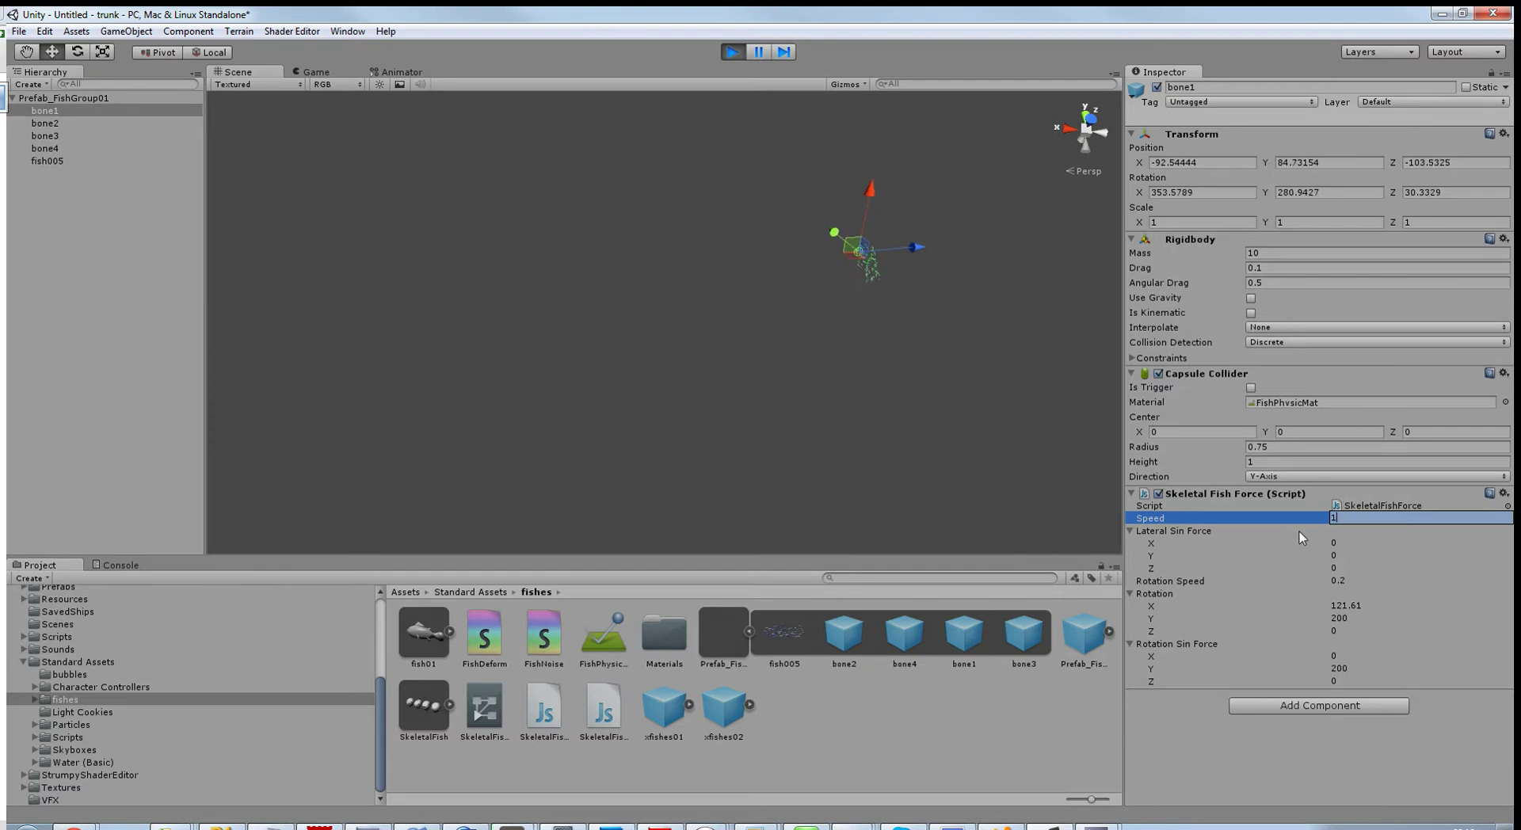
type("00")
key("Return")
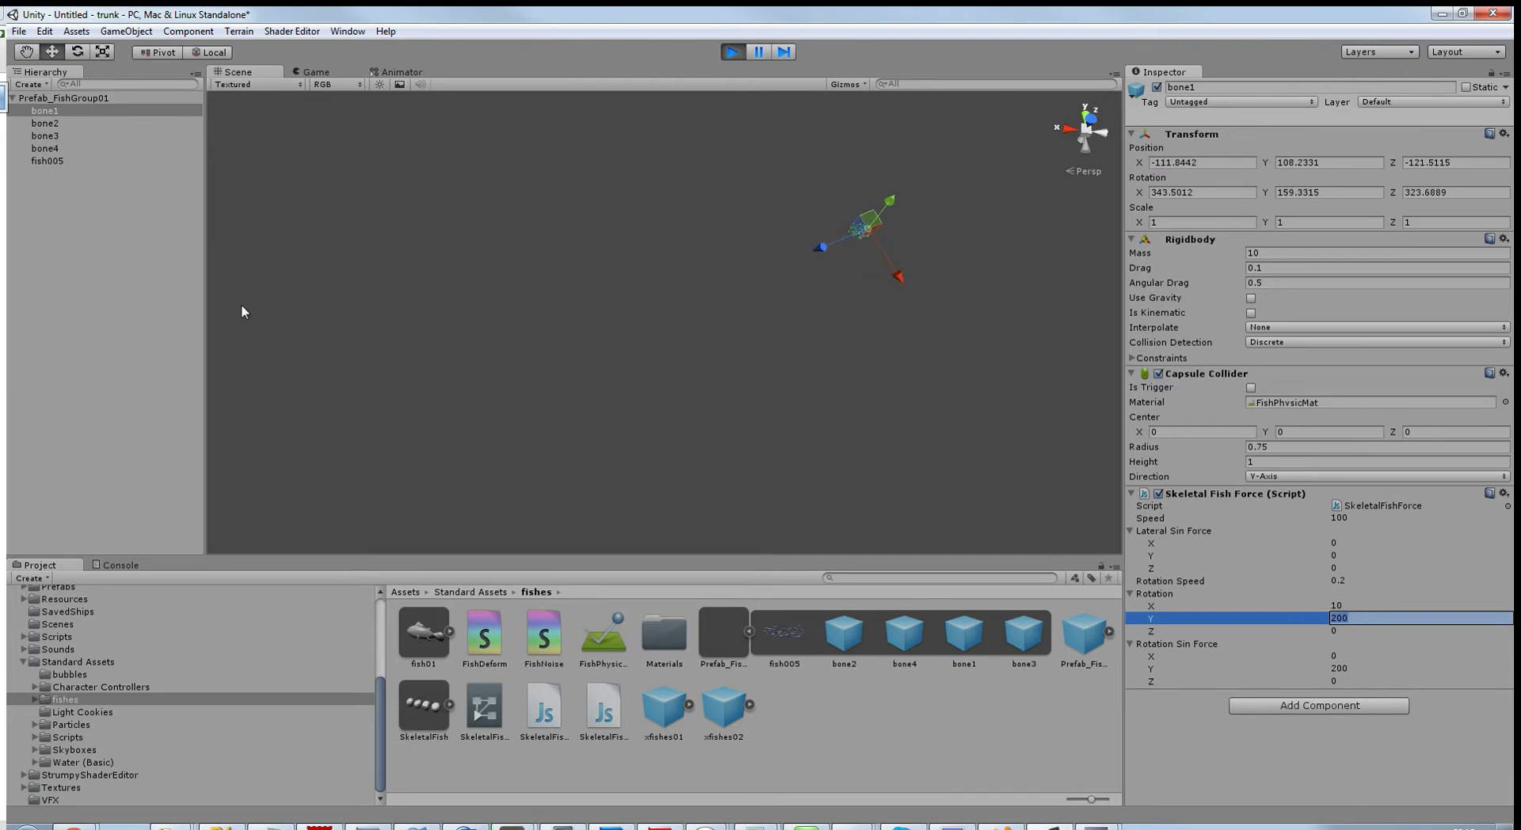
double_click(46, 114)
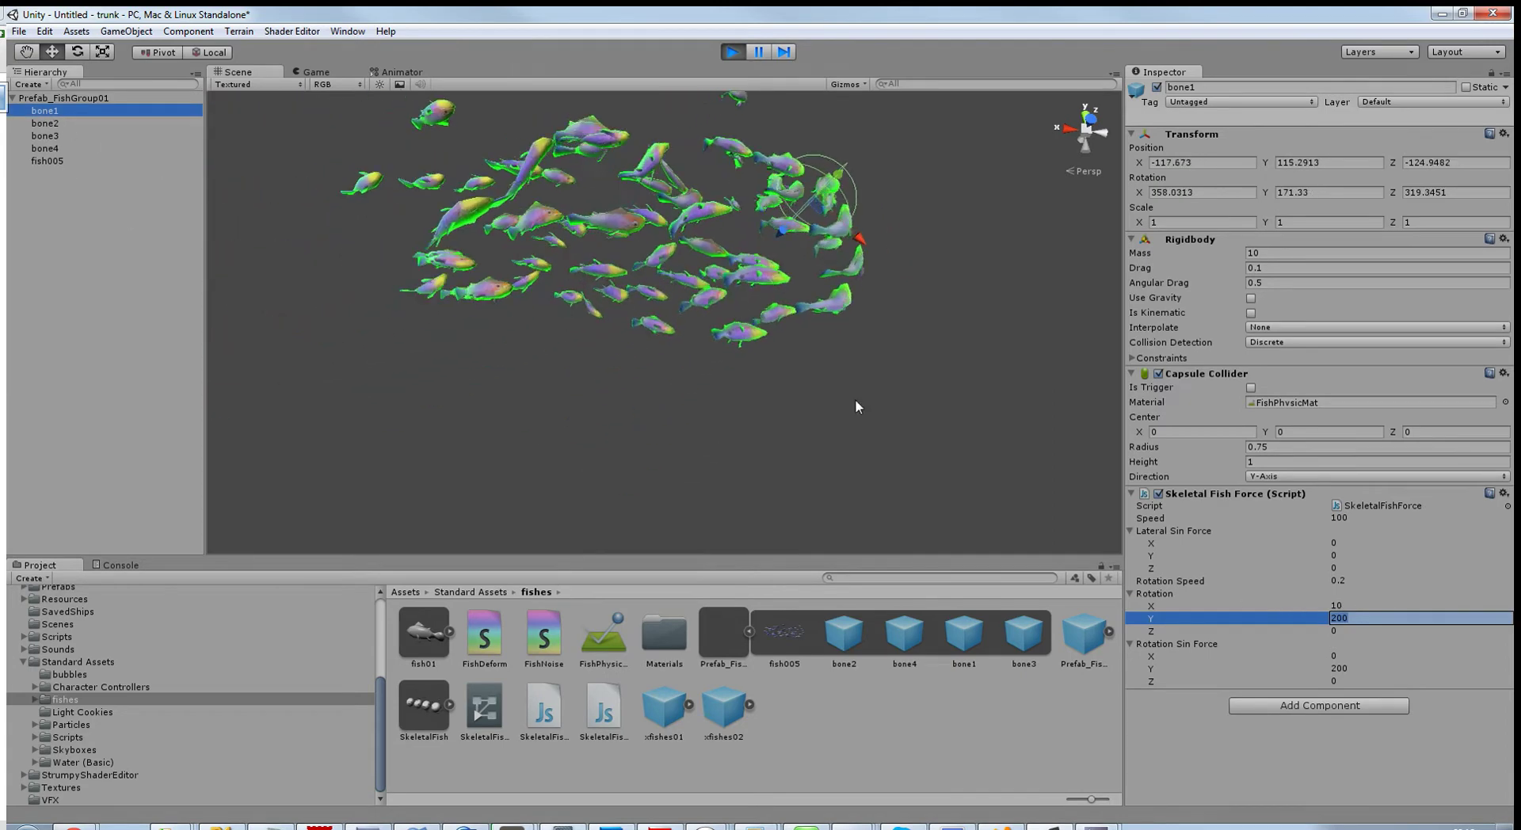
left_click_drag(954, 407, 1013, 415, "alt")
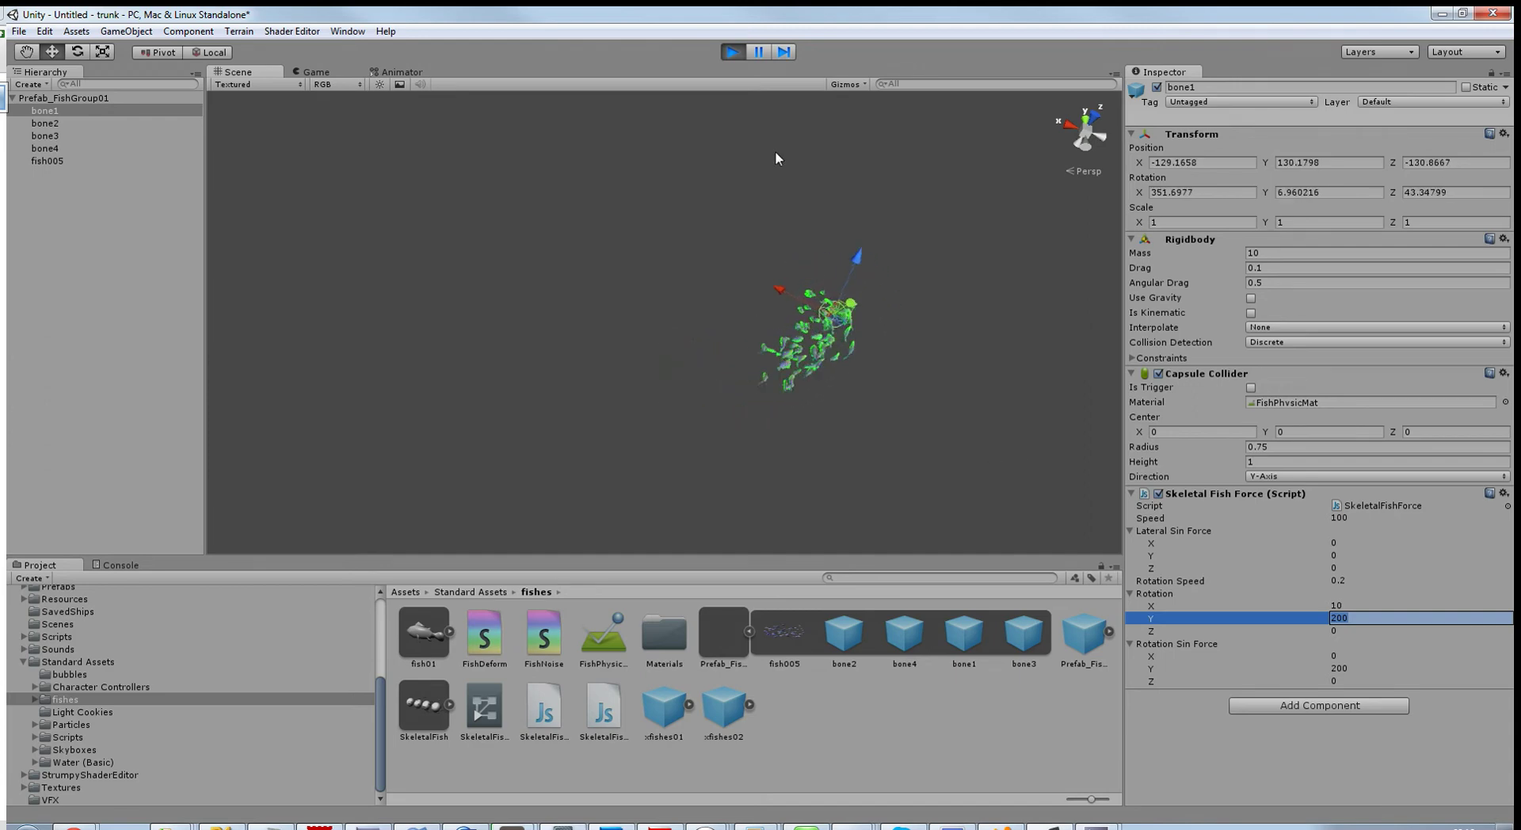
Stop play mode, and select and frame the fish005 mesh in the scene
left_click(731, 53)
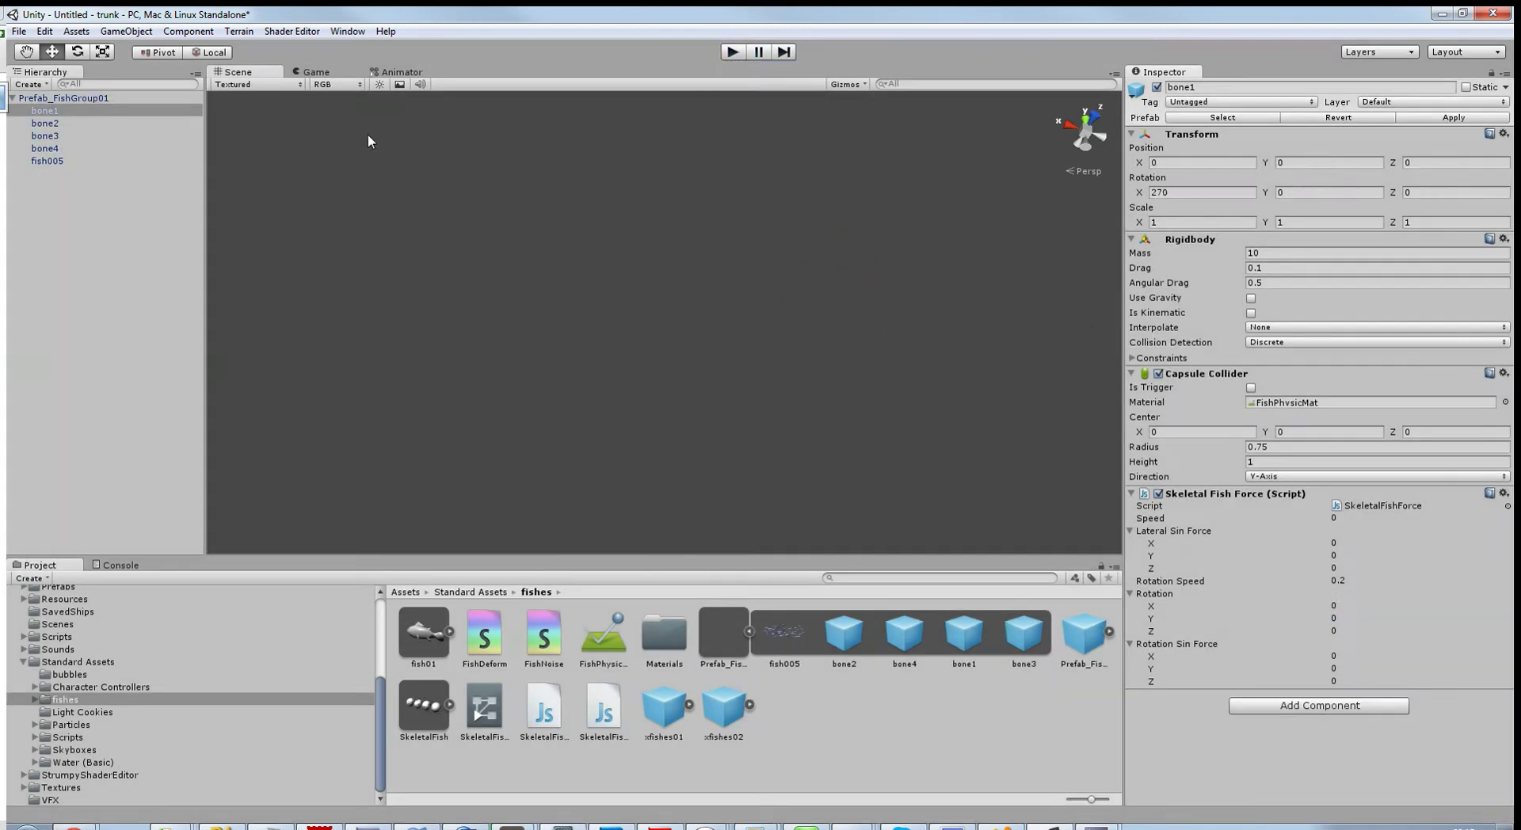
double_click(38, 162)
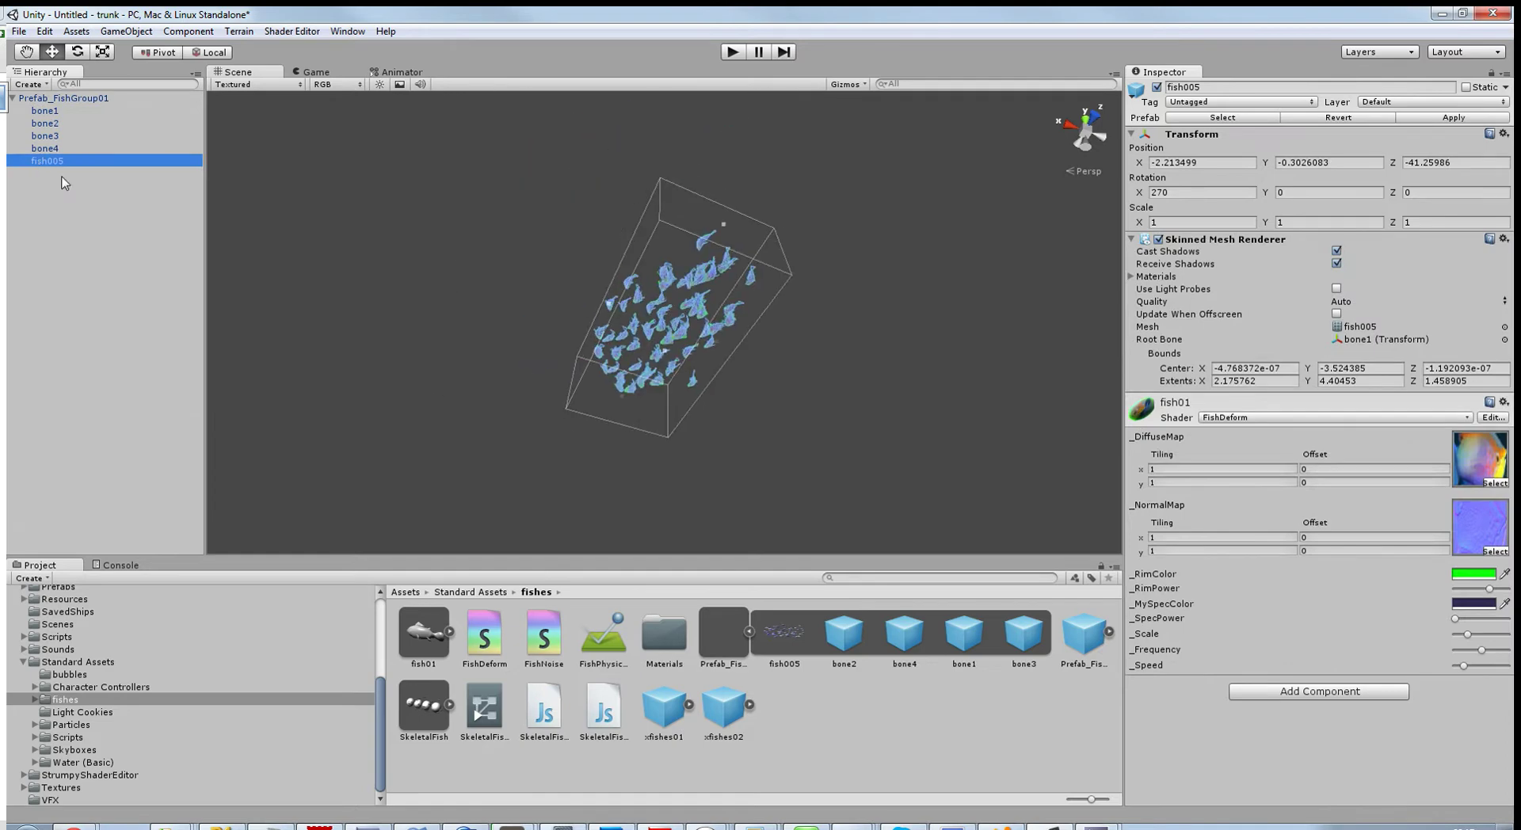
right_click_drag(636, 310, 798, 363)
middle_click_drag(665, 294, 981, 524)
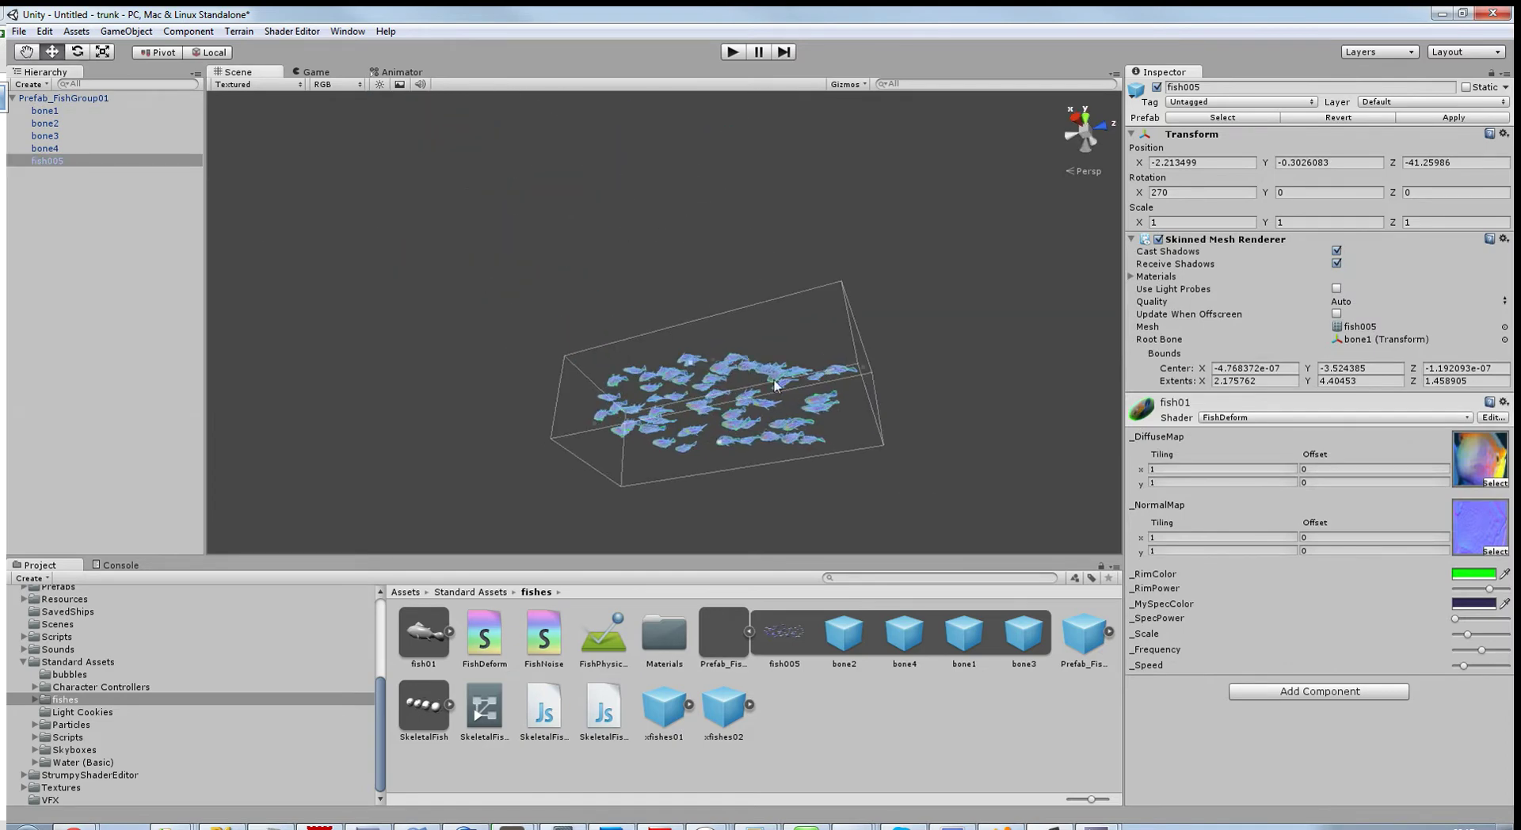
Restart play mode and show the fish school close up from the side in the Scene view
left_click(733, 53)
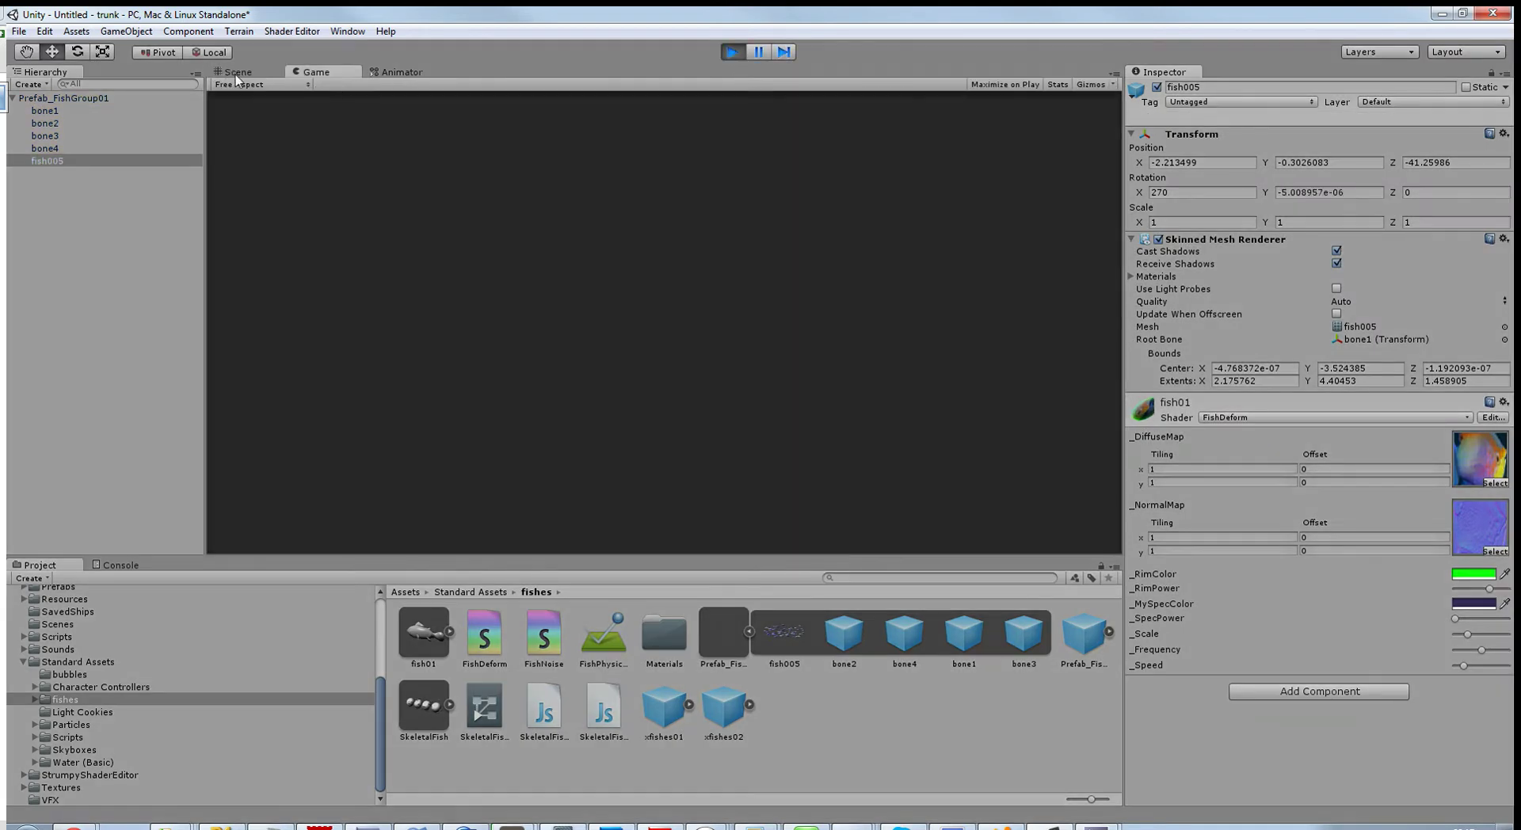
left_click(235, 75)
left_click_drag(549, 377, 486, 379, "alt")
scroll(486, 379, "up", 5)
middle_click_drag(444, 341, 673, 359)
left_click_drag(673, 359, 706, 418, "alt")
middle_click_drag(706, 418, 834, 487)
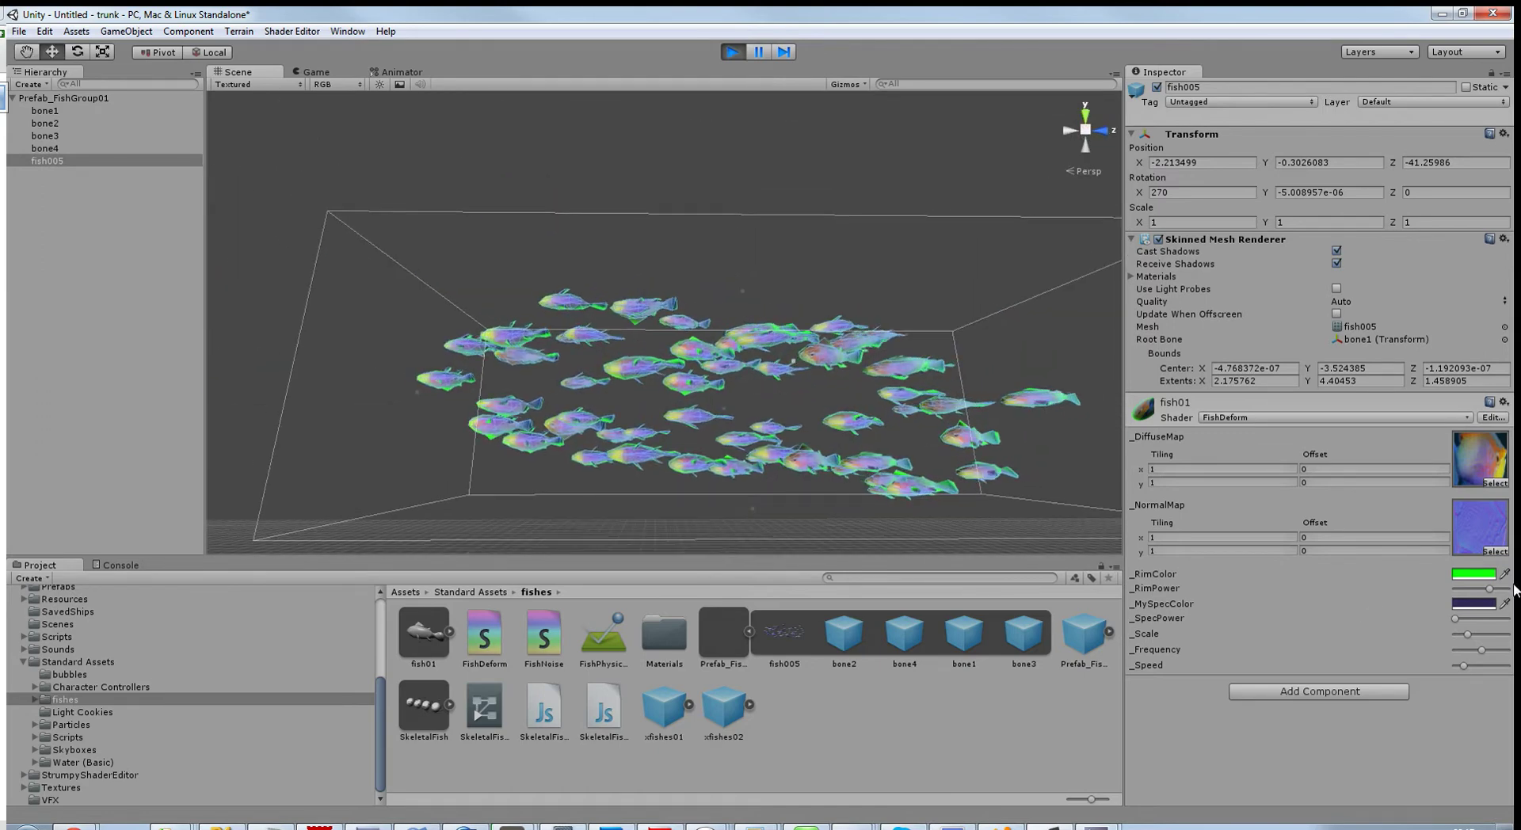
Change the fish01 material's rim color to red (255, 15, 15)
left_click(1462, 574)
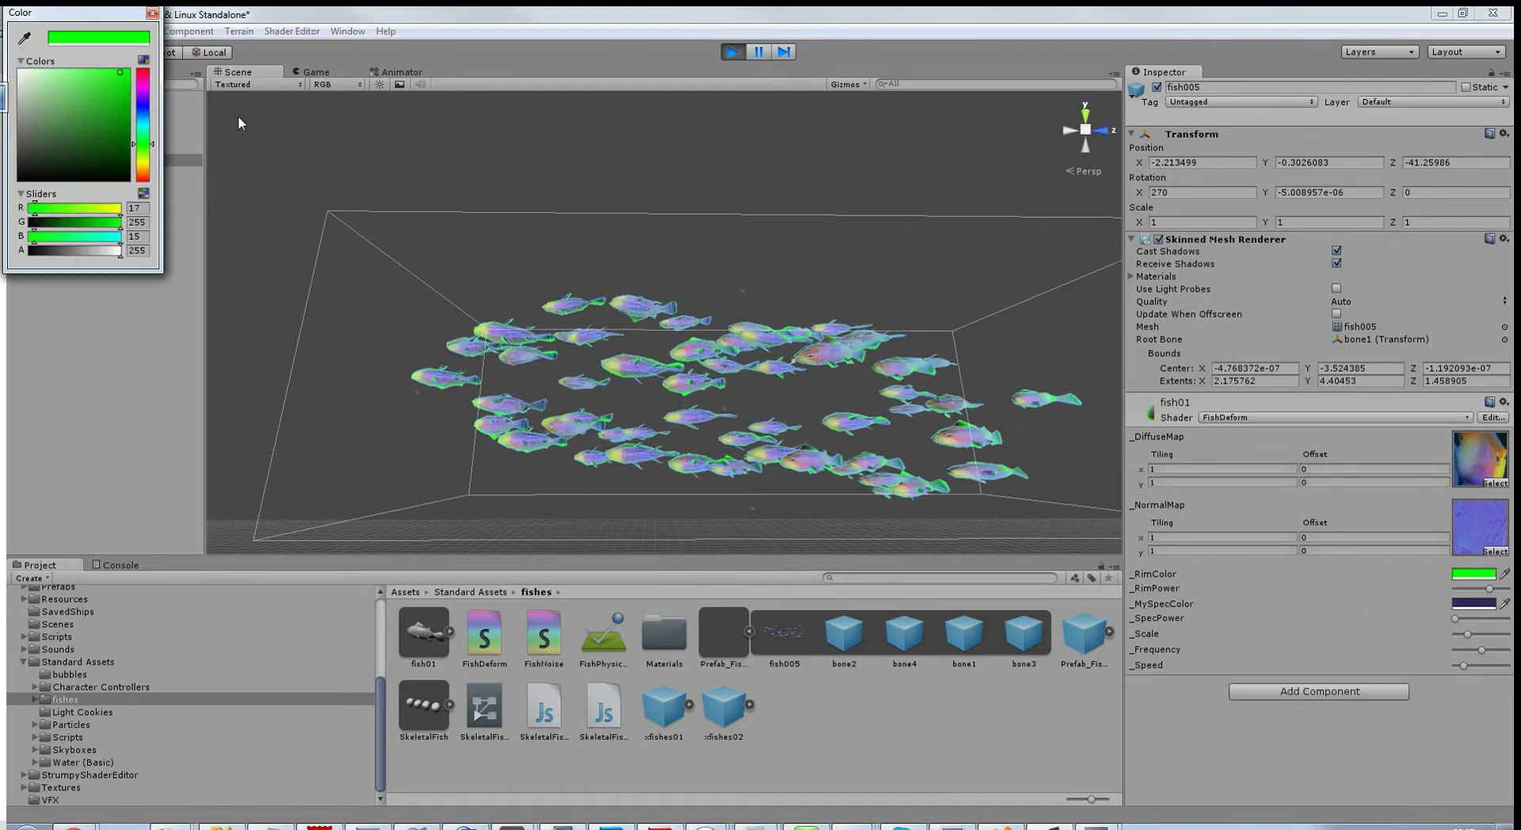
mouse_move(148, 85)
left_mouse_down()
mouse_move(146, 70)
mouse_move(153, 200)
mouse_move(158, 53)
left_mouse_up()
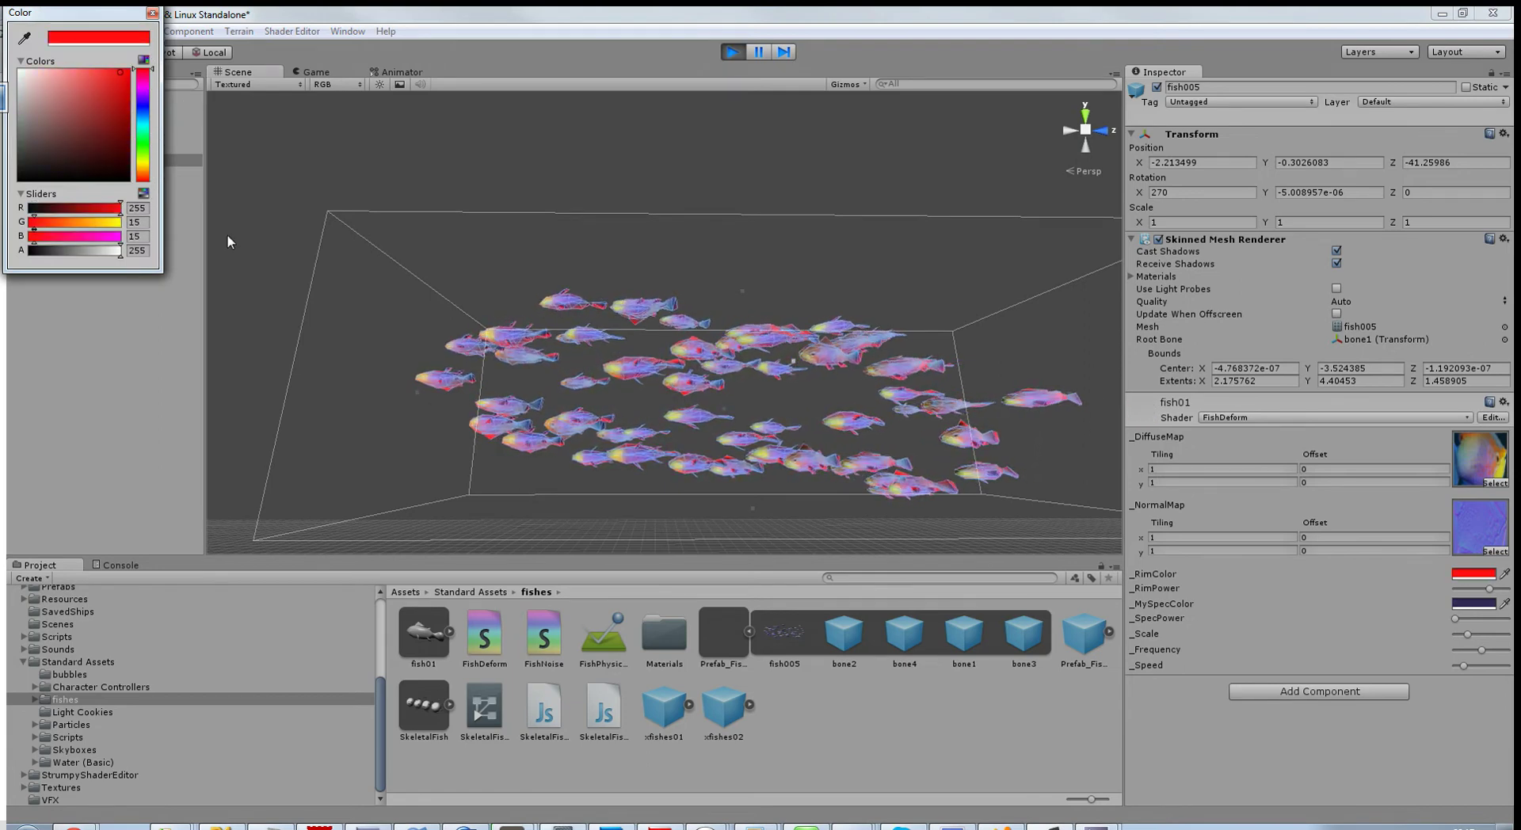
left_click(153, 13)
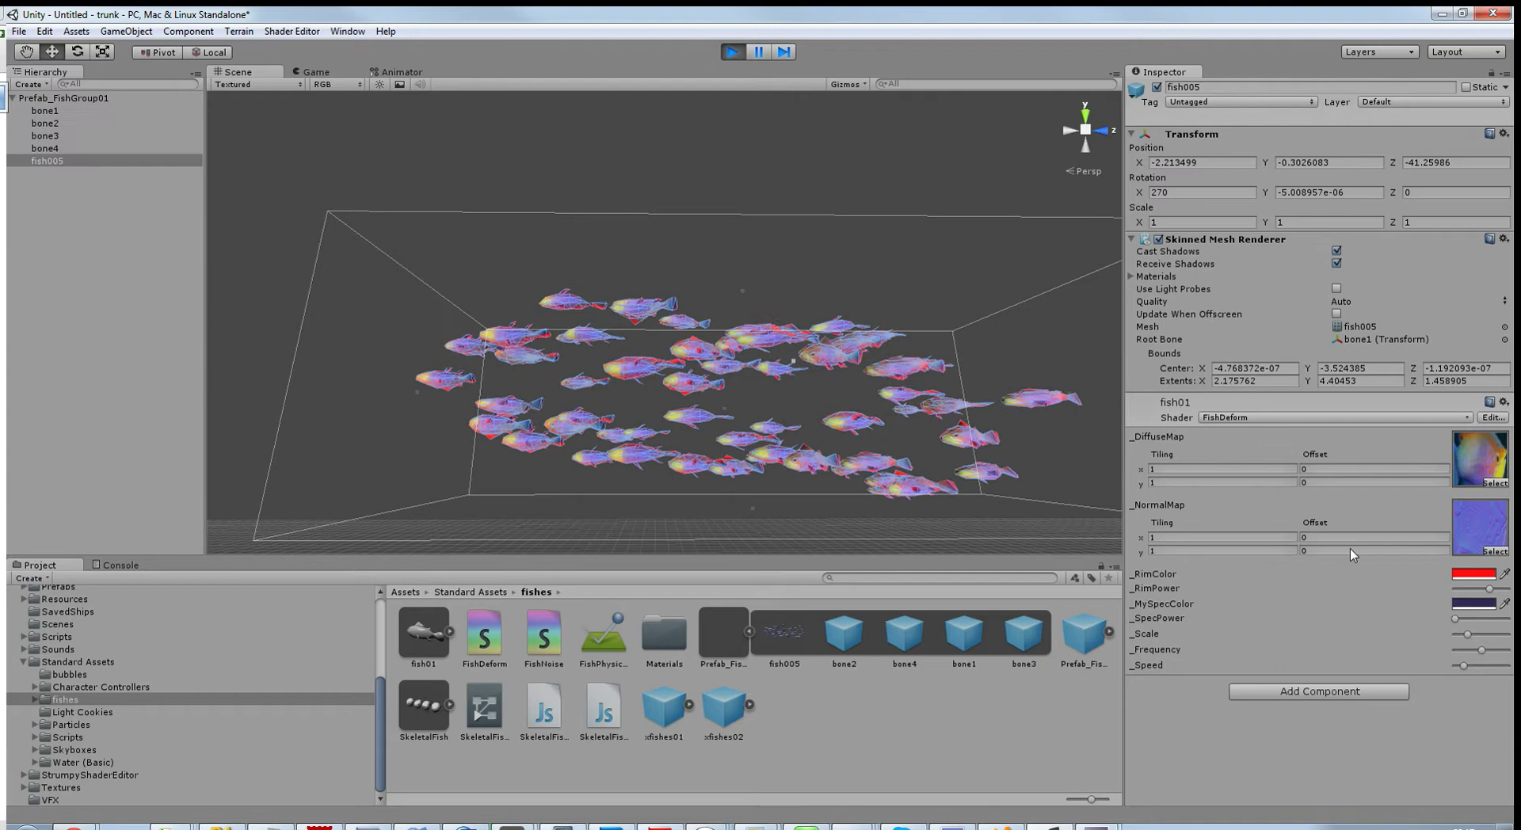
Change the fish01 material's specular color to bright green (66, 255, 0)
left_click(1474, 604)
left_click(142, 149)
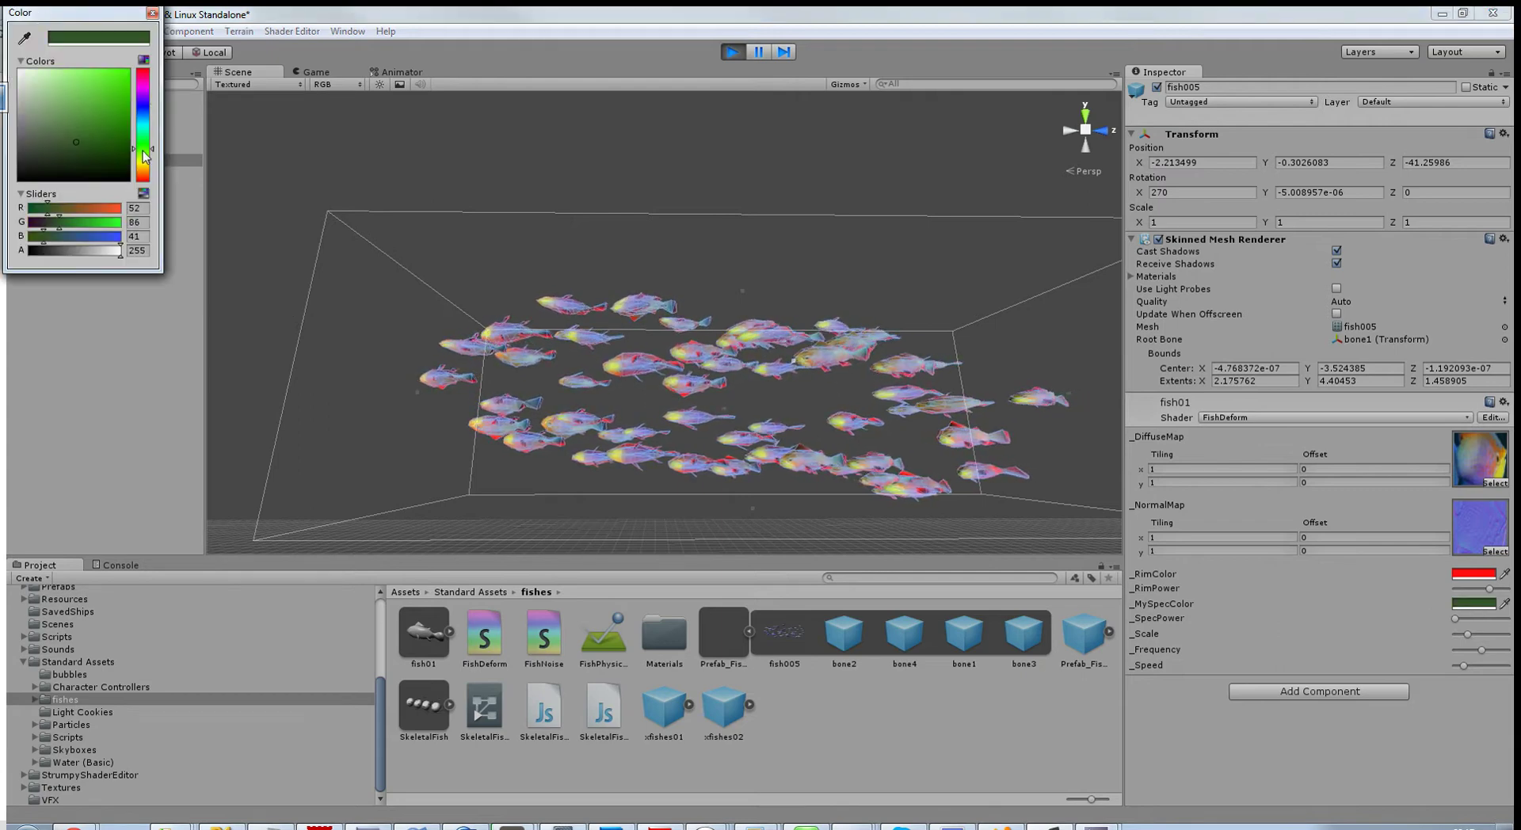
left_click_drag(89, 136, 145, 63)
left_click_drag(105, 121, 137, 207)
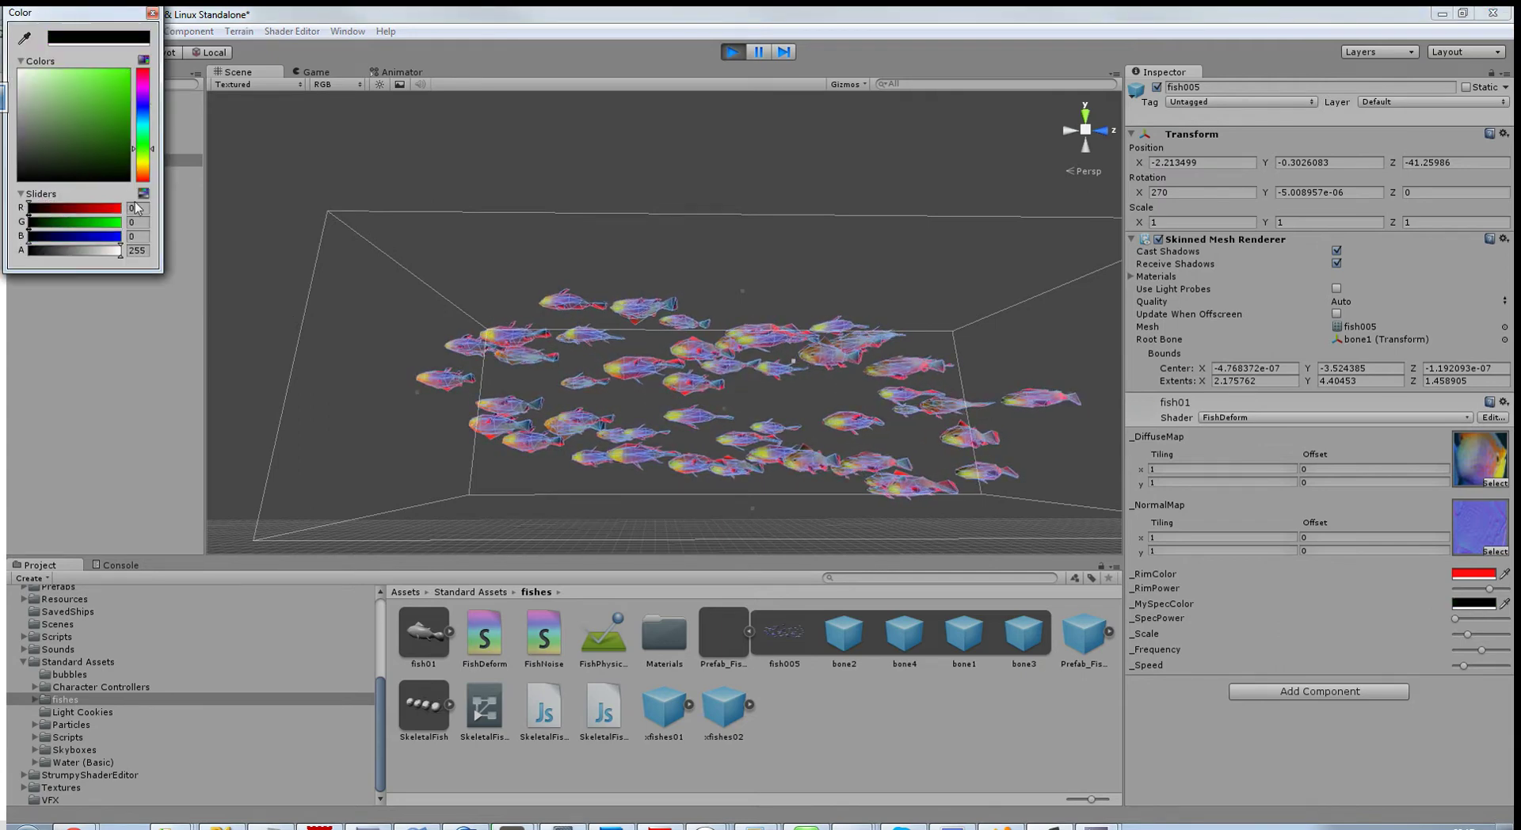
mouse_move(9, 187)
left_mouse_down()
mouse_move(16, 62)
mouse_move(170, 39)
left_mouse_up()
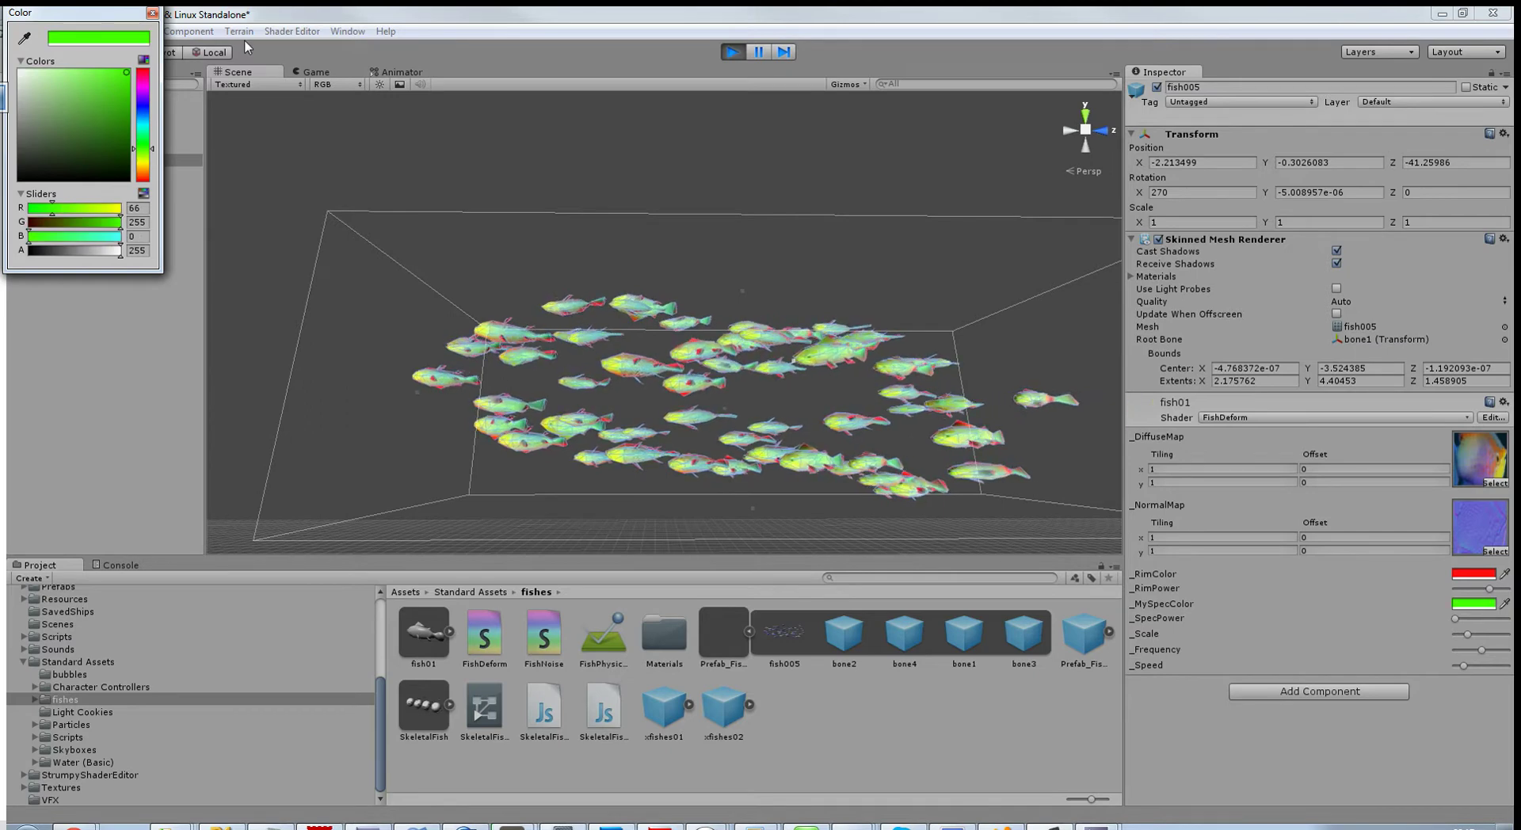
left_click(152, 14)
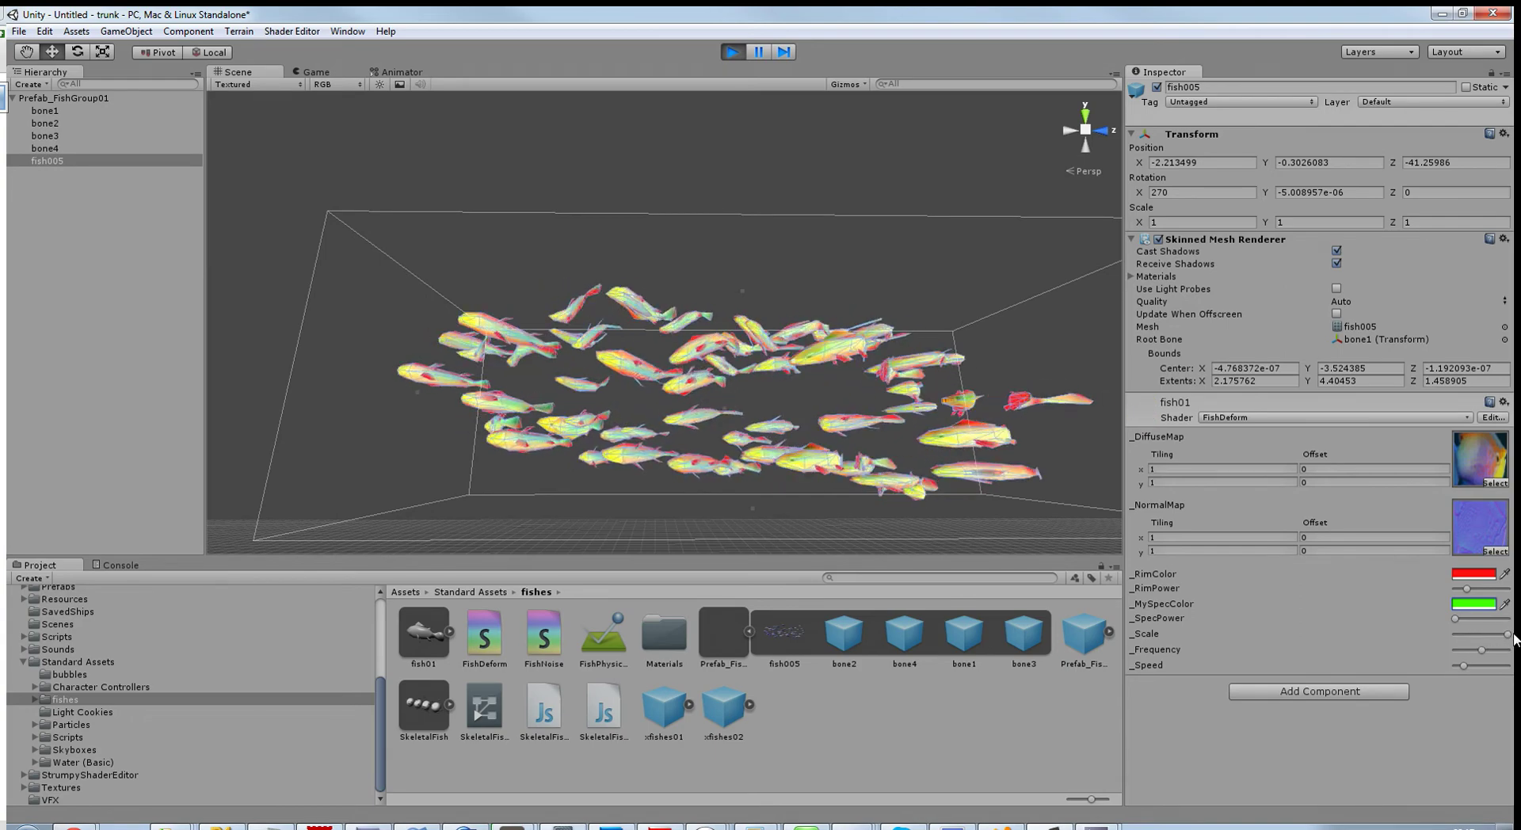
Tune the fish01 material's deformation with maximum Scale, a lower Frequency and a higher Speed
left_click_drag(858, 394, 847, 464, "alt")
mouse_move(847, 464)
middle_mouse_down()
mouse_move(788, 271)
mouse_move(821, 463)
middle_mouse_up()
right_click_drag(831, 409, 866, 517)
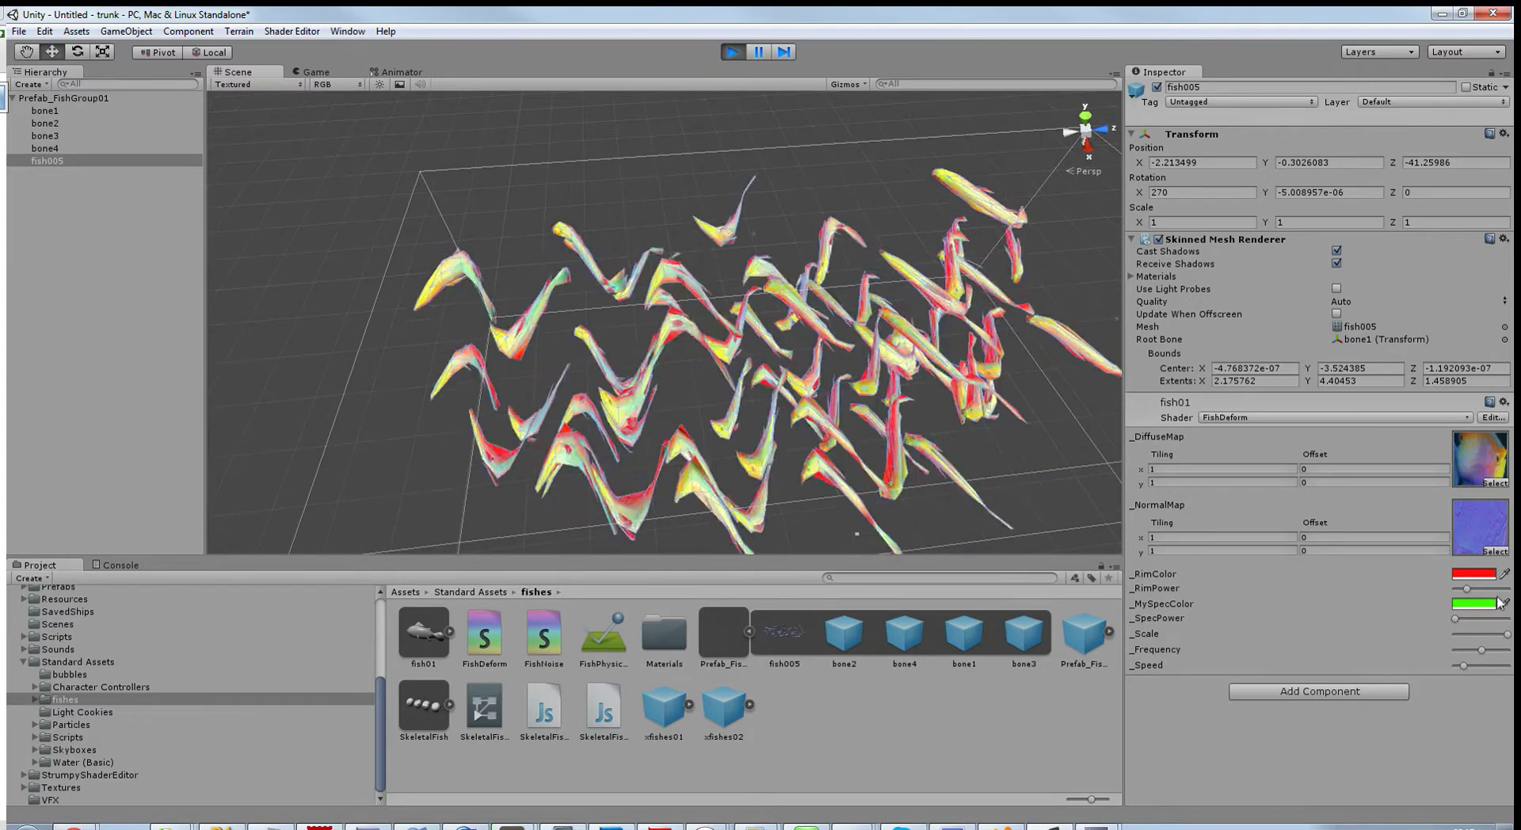
left_click_drag(1506, 635, 1477, 666)
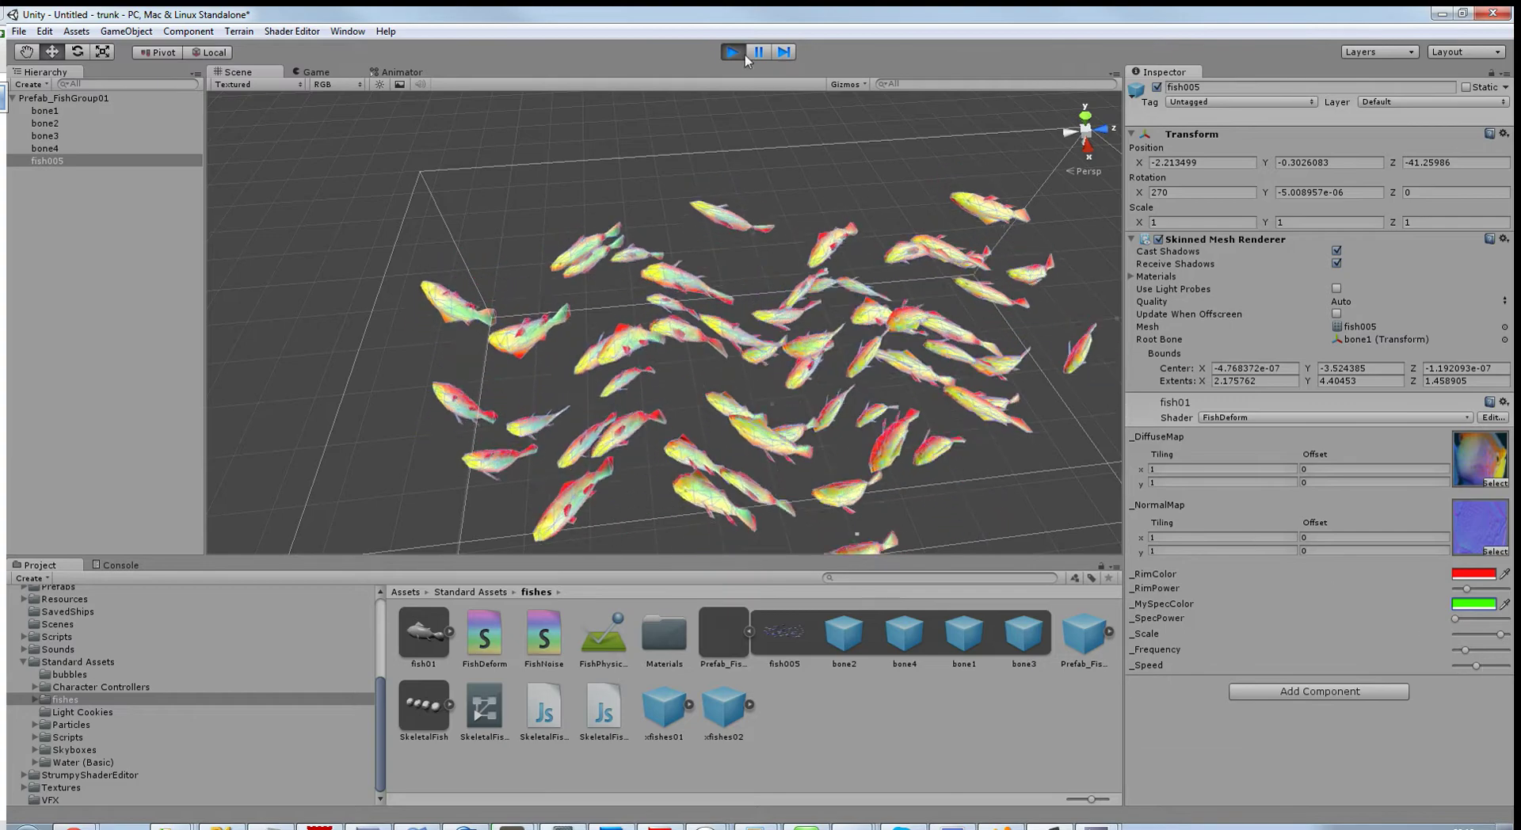
scroll(411, 236, "down", 6)
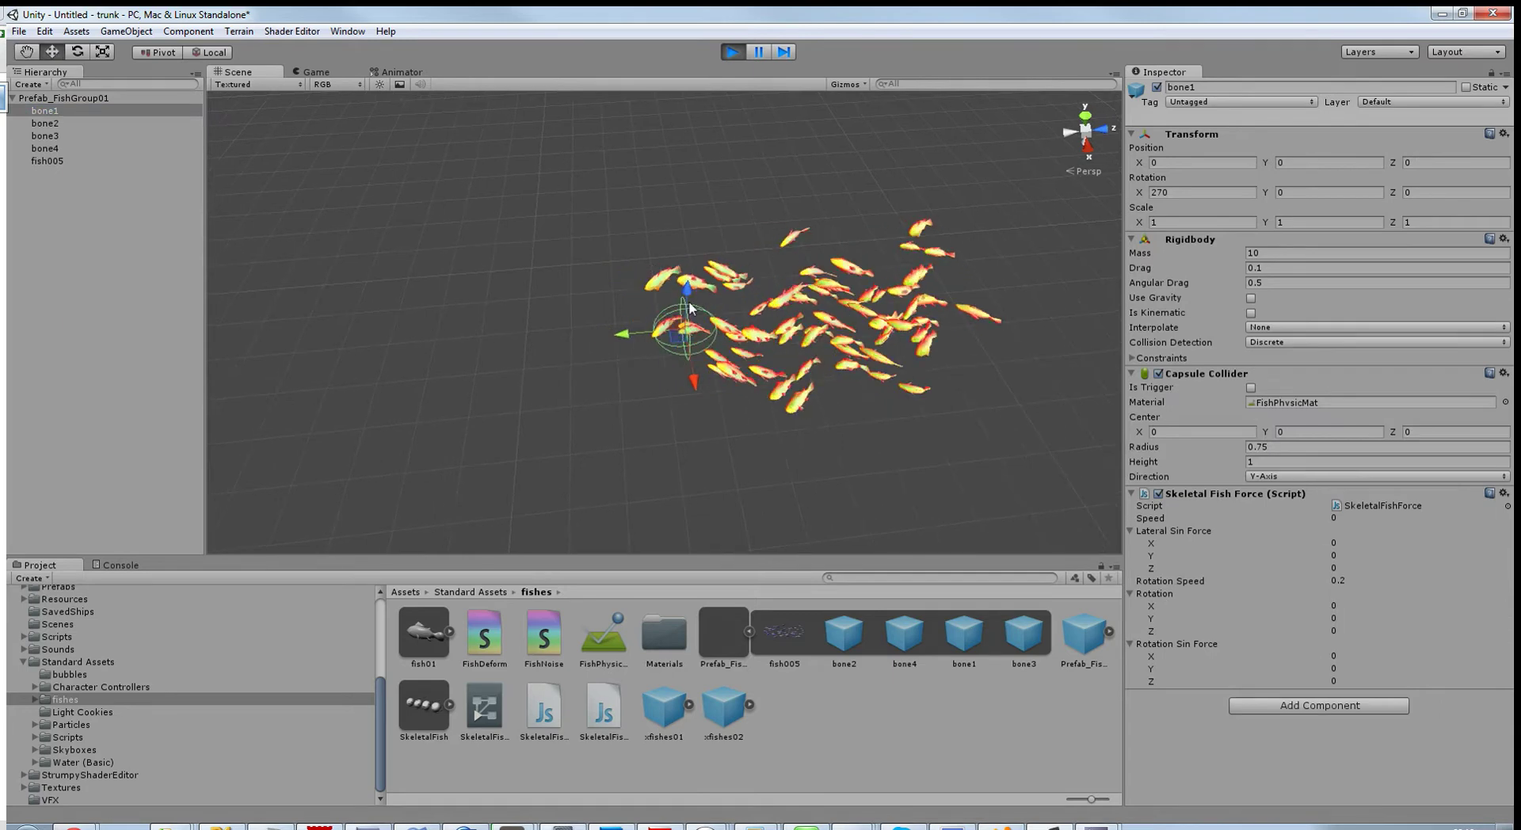
Move bone1 through the scene in play mode and examine how the fish school trails it, from close up and farther away
left_click_drag(689, 308, 934, 458)
right_click_drag(912, 377, 1005, 292)
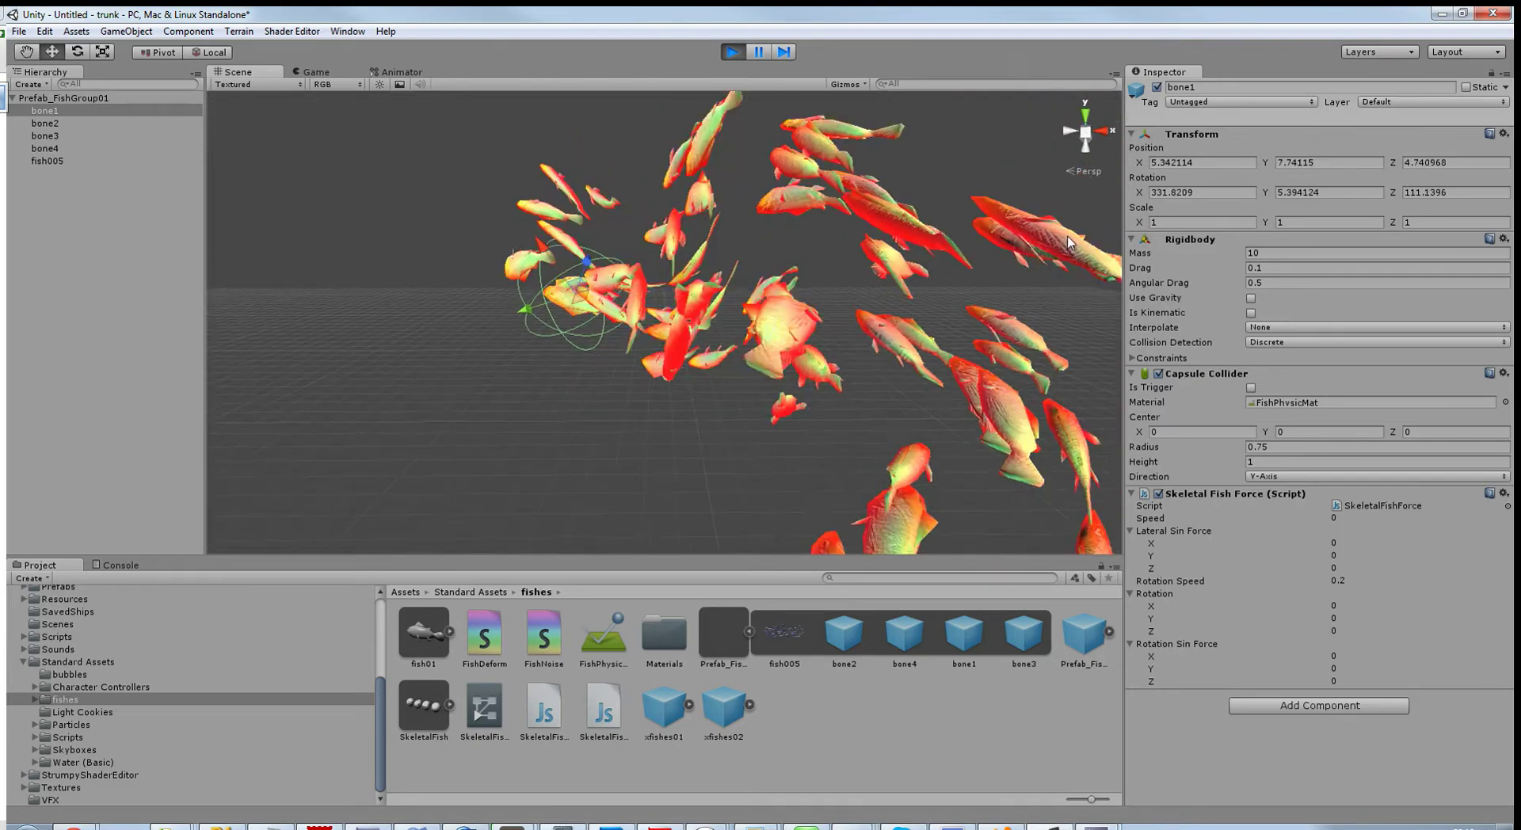
scroll(1005, 292, "down", 5)
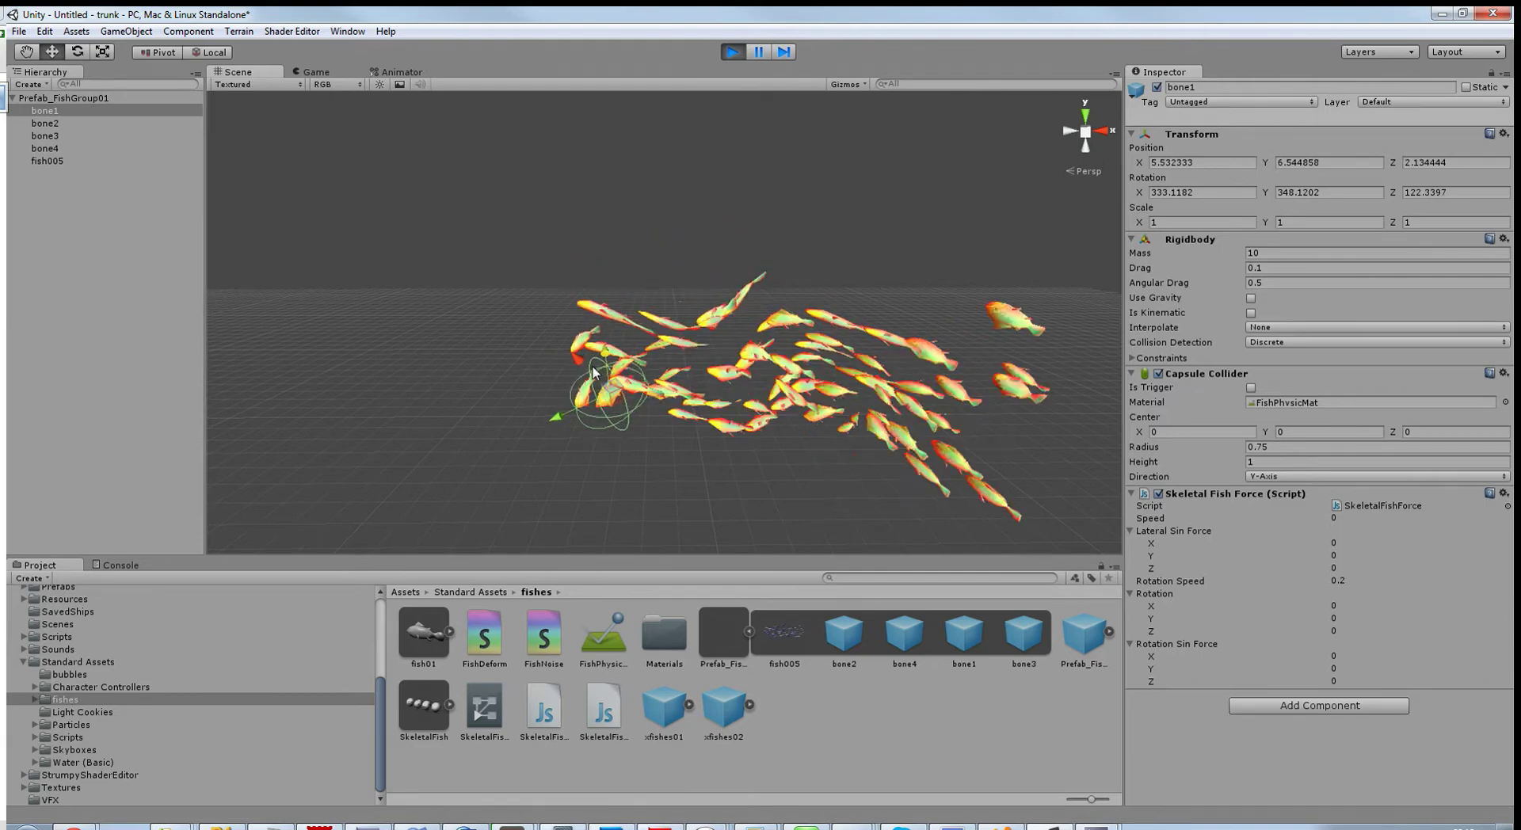
scroll(412, 239, "up", 4)
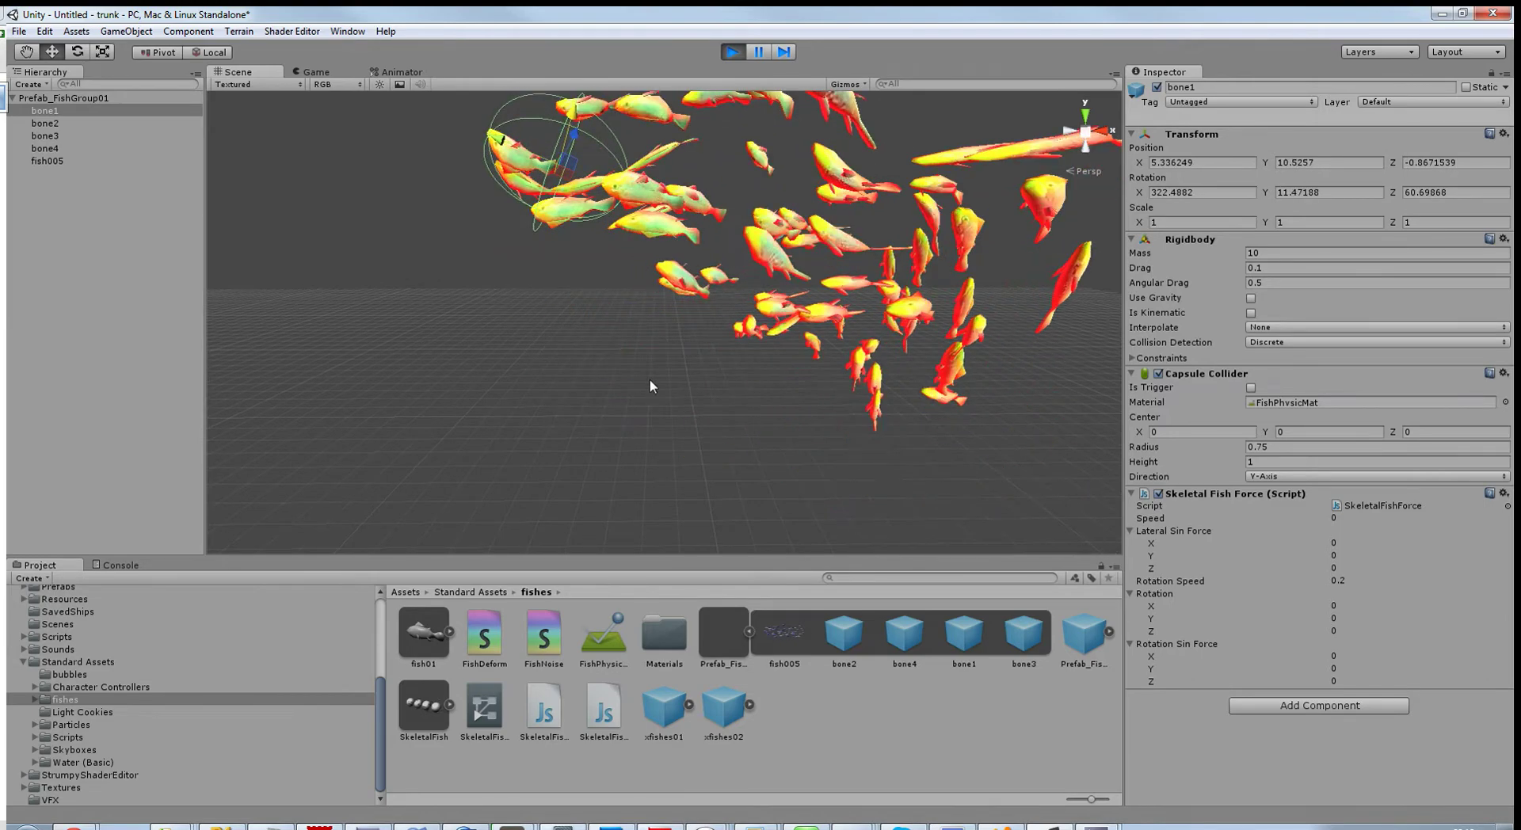
right_click_drag(653, 387, 710, 279)
scroll(625, 397, "down", 8)
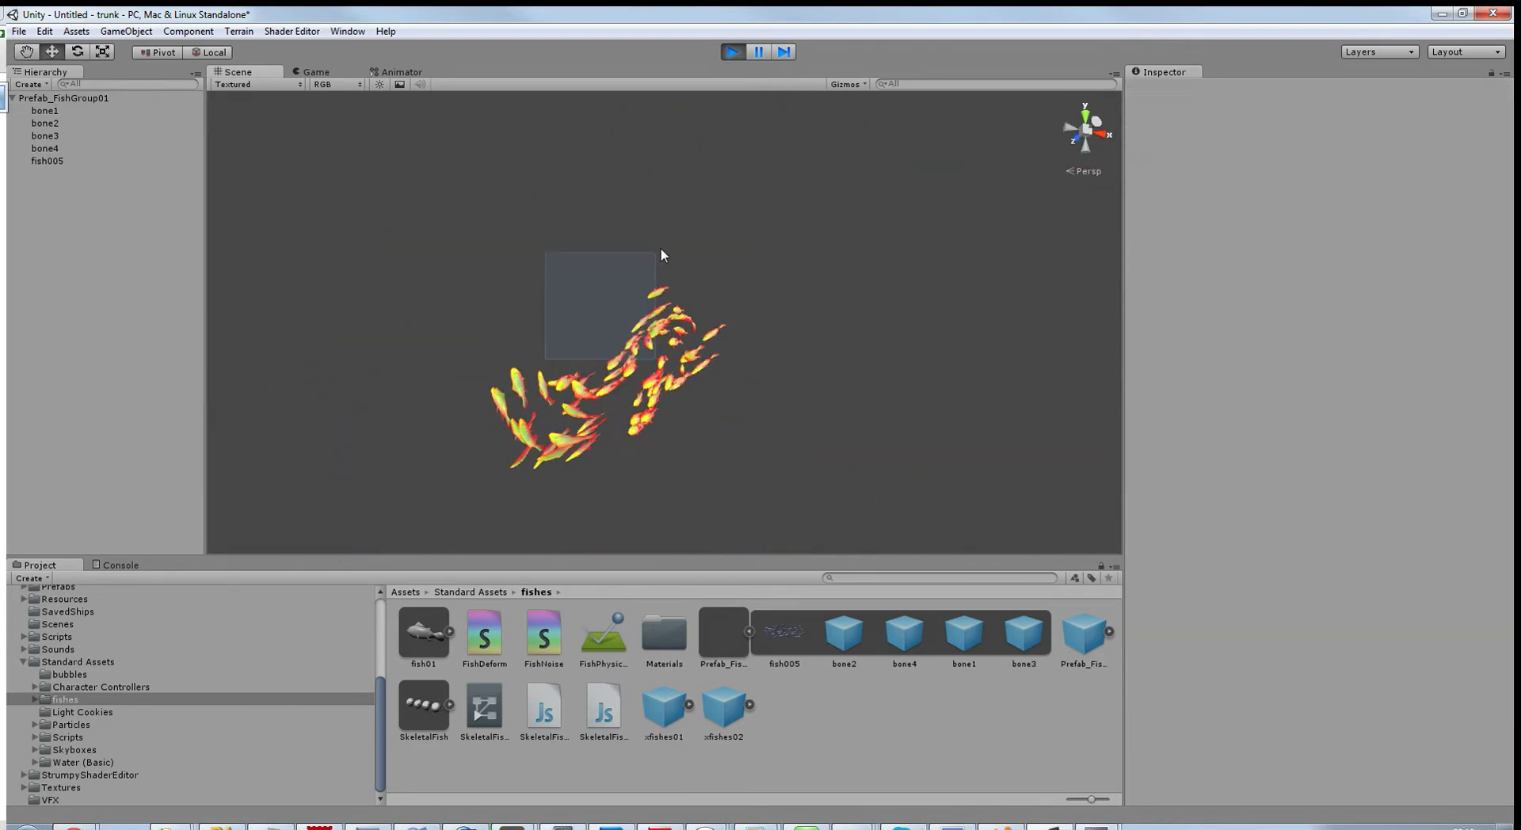
Reselect bone1, swing it around the scene to pull the fish school along, and exit play mode
left_click(43, 112)
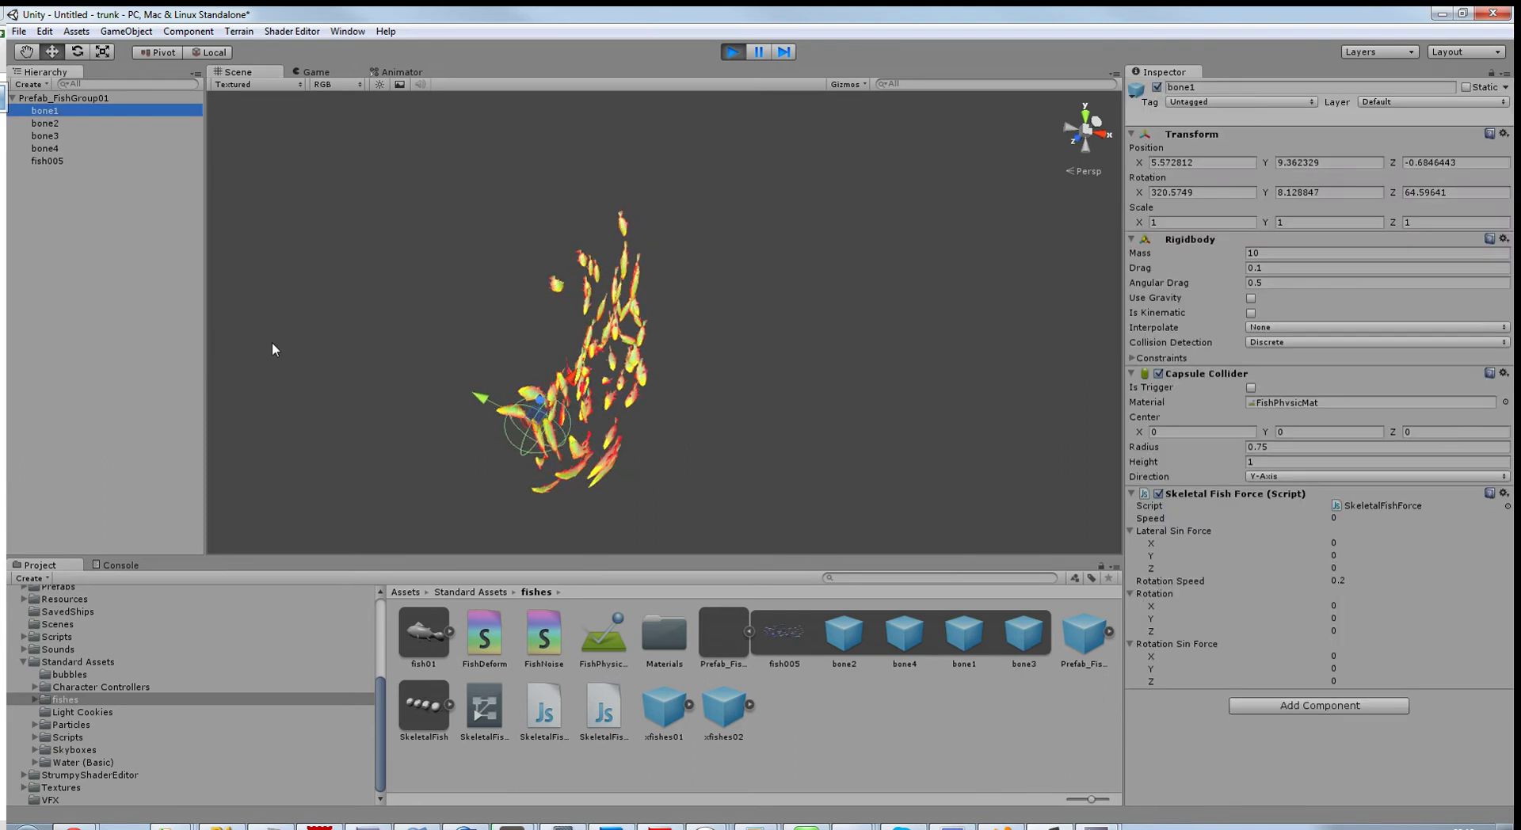
left_click_drag(544, 414, 498, 216)
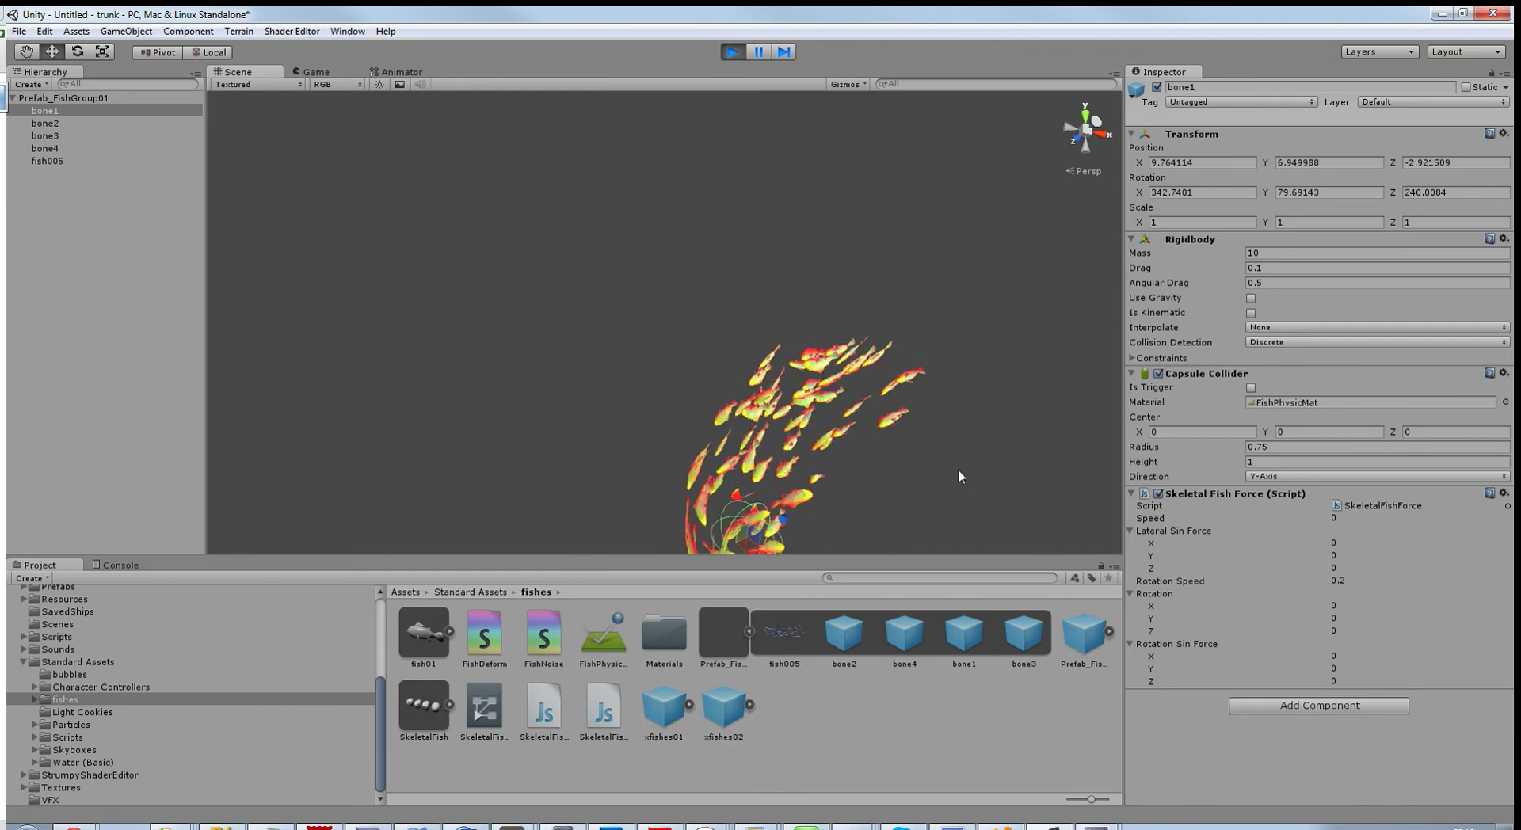
left_click(732, 53)
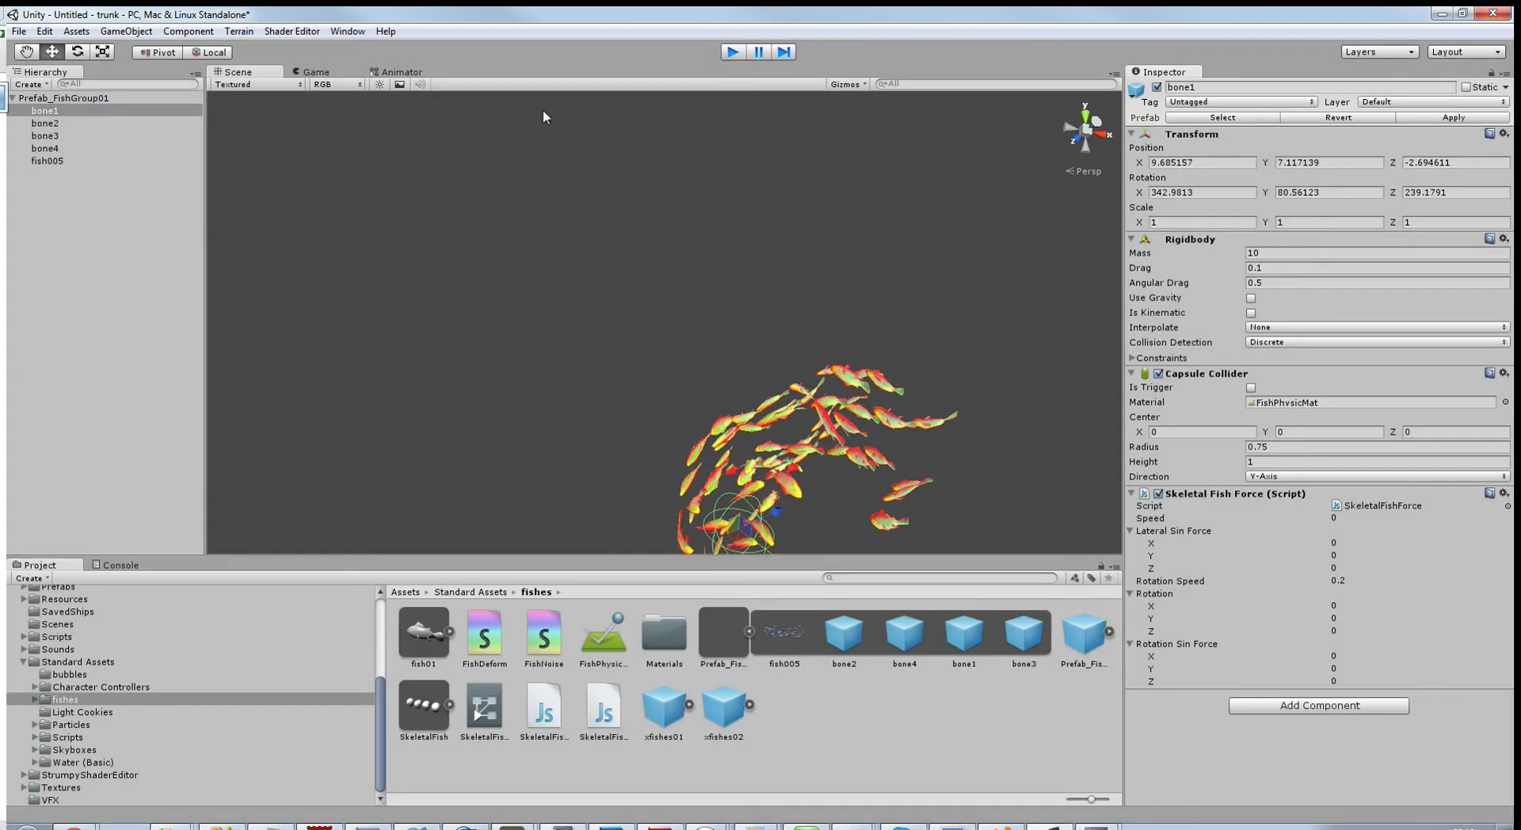